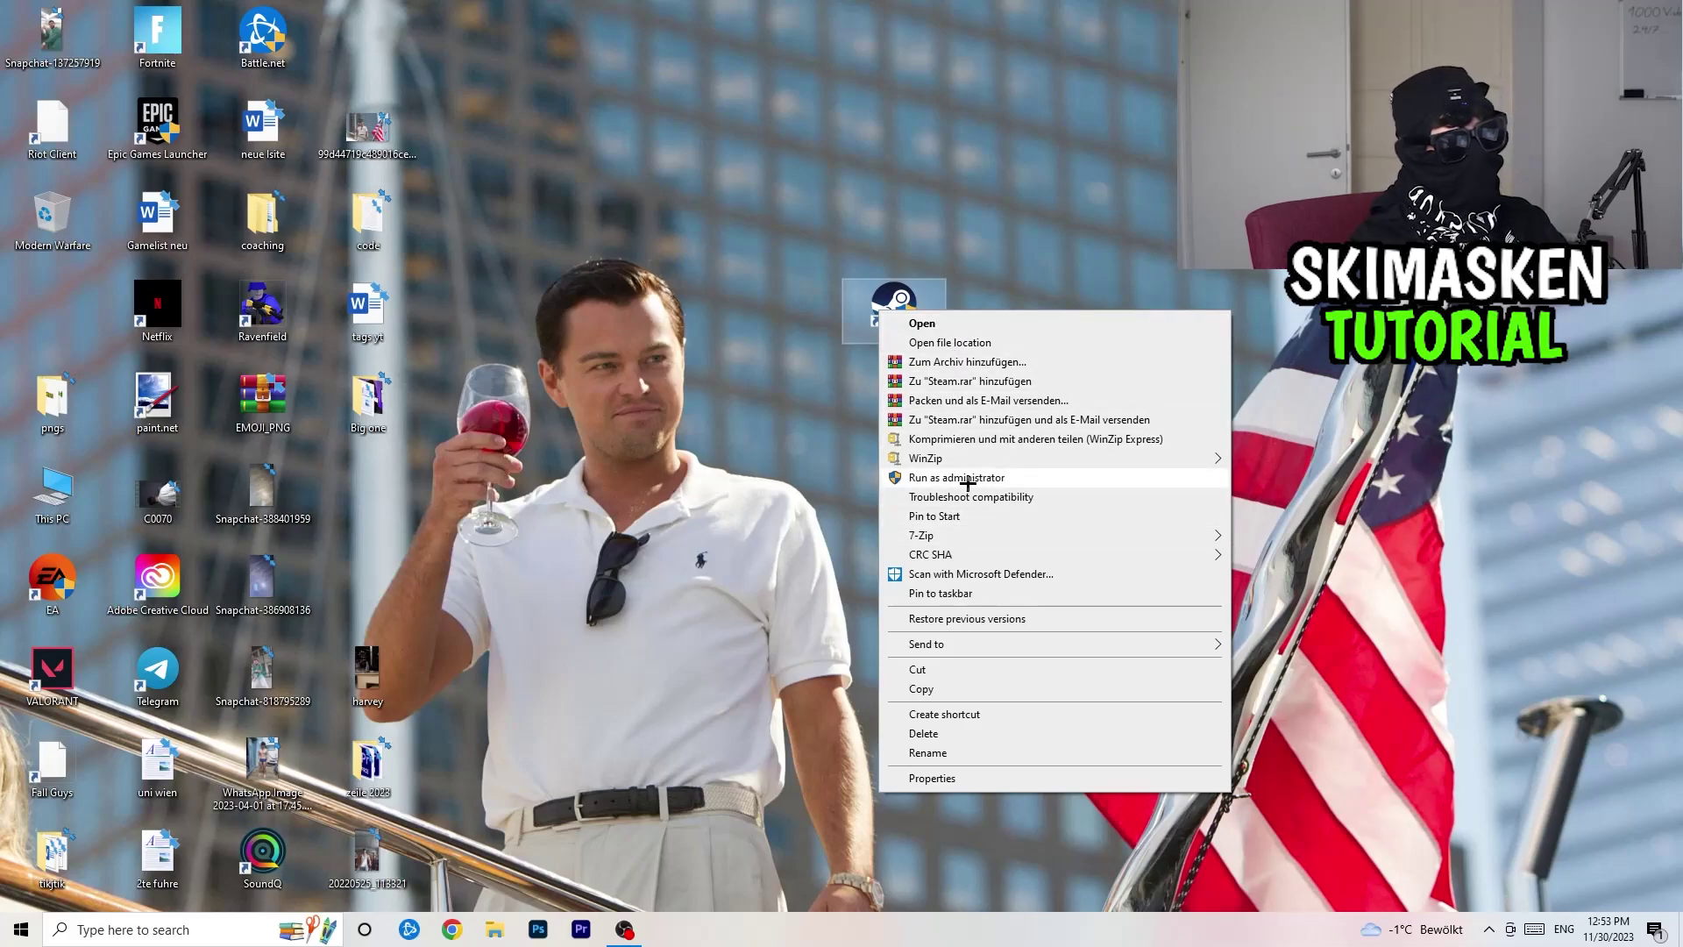
Move the Steam shortcut to a nearby spot on the desktop and open its compatibility properties.
{"action": "left_click", "coordinate": [773, 448]}
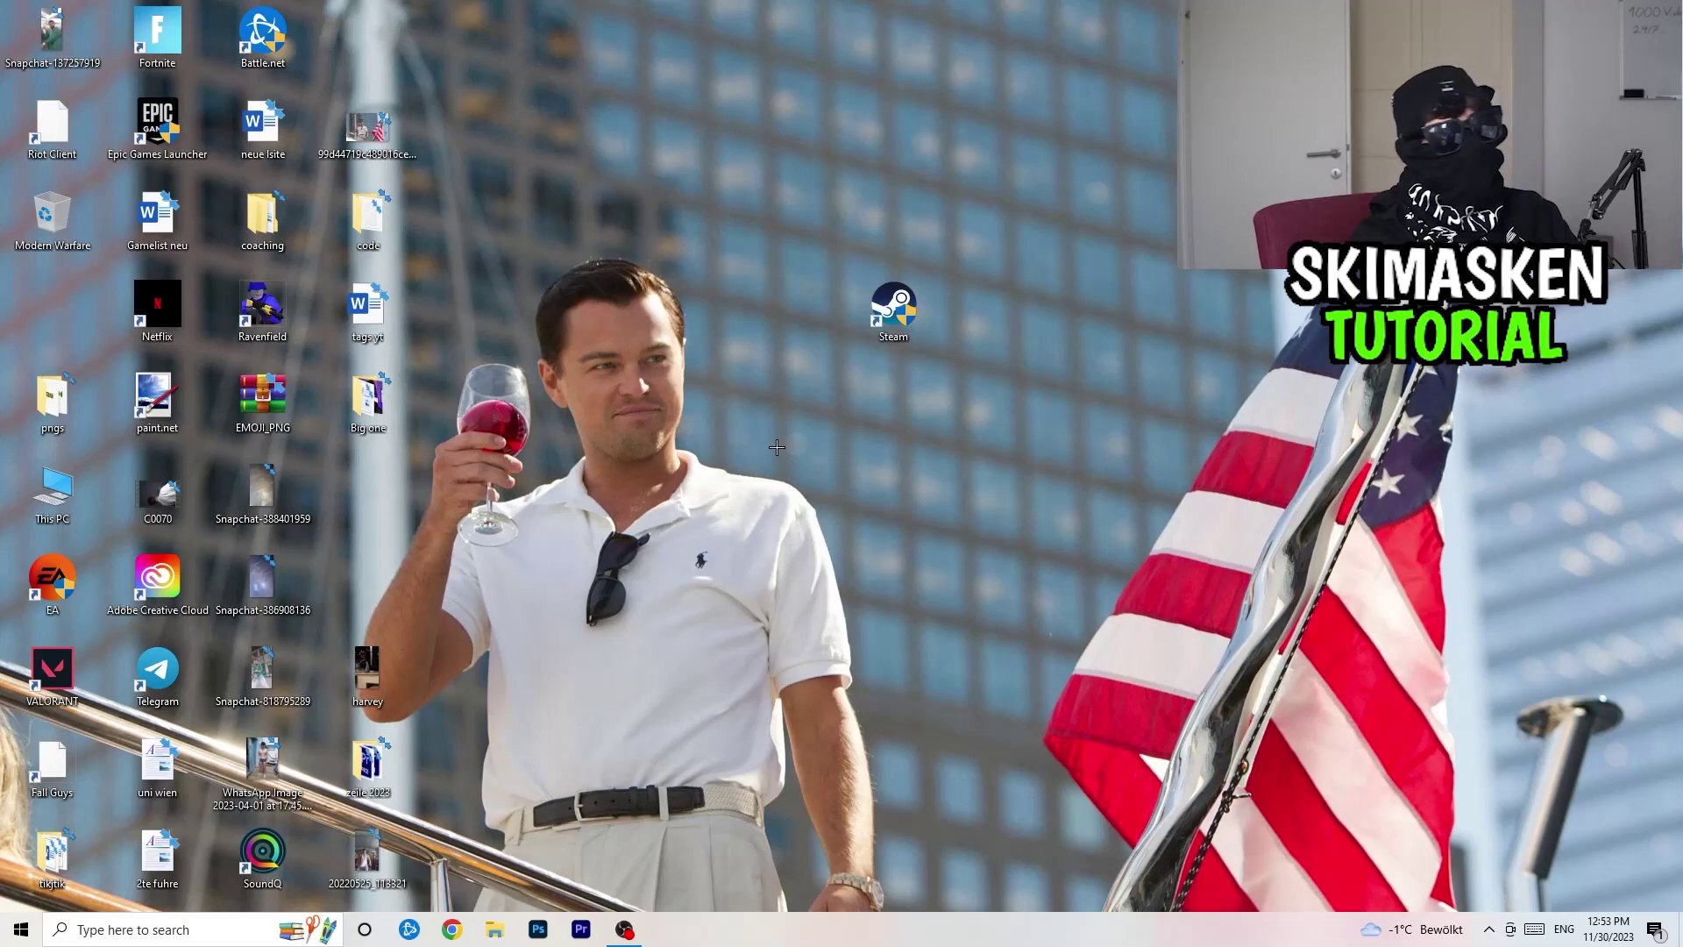
{"action": "left_click_drag", "start_coordinate": [911, 302], "coordinate": [808, 302]}
{"action": "right_click", "coordinate": [809, 302]}
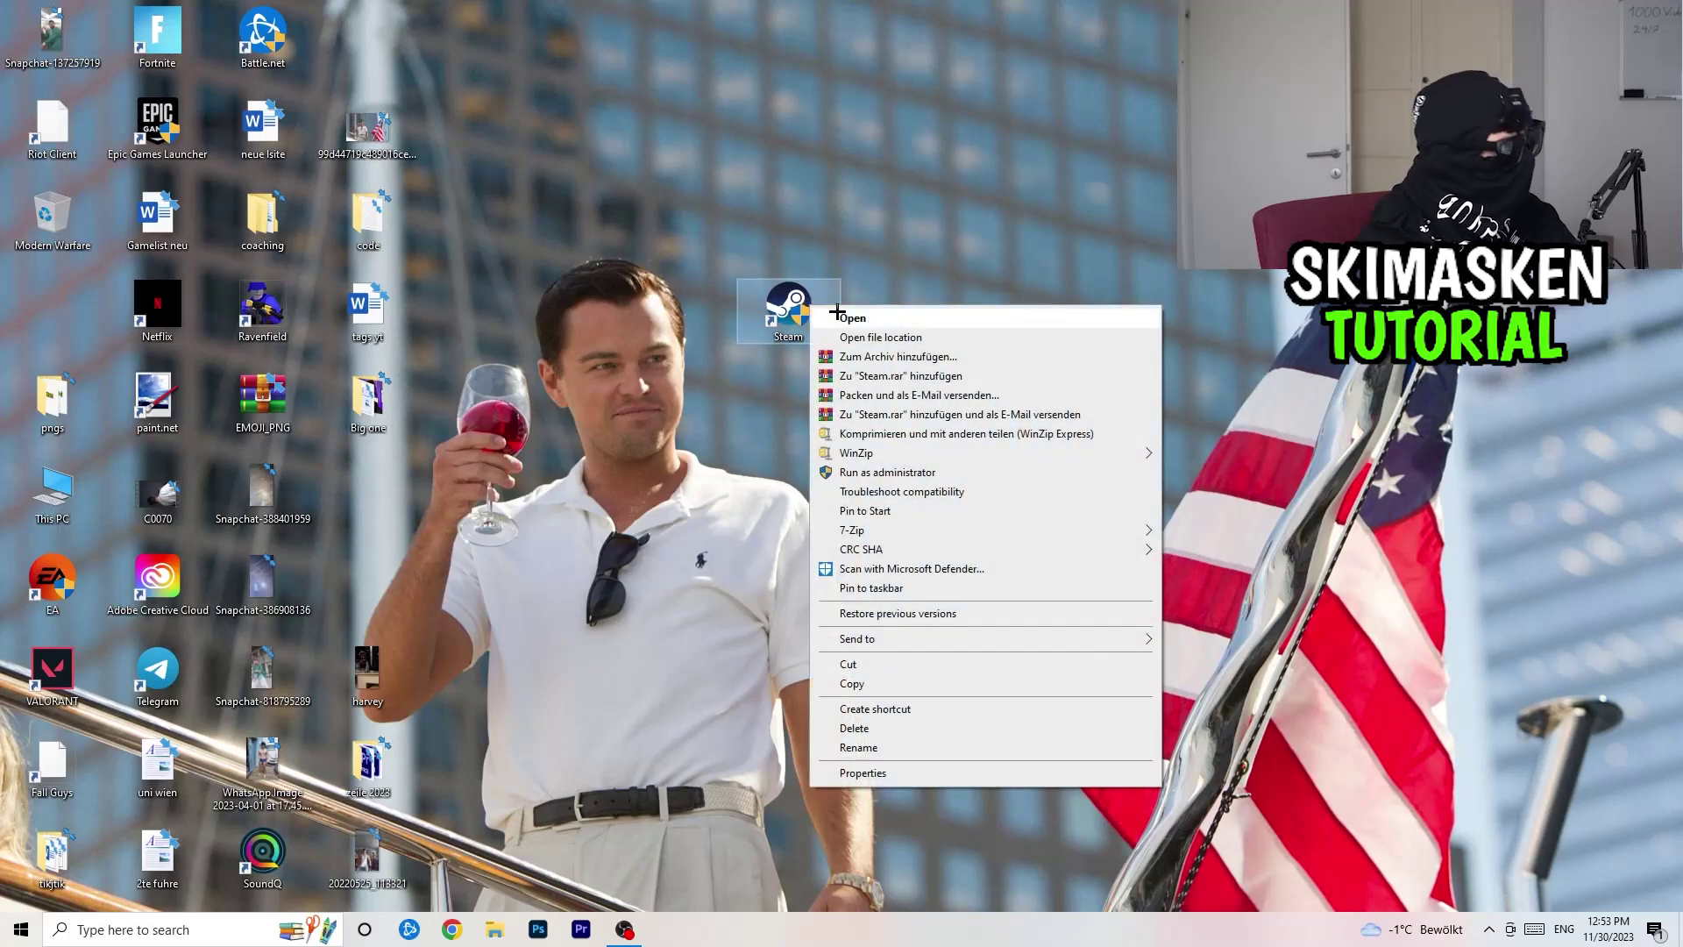
{"action": "left_click", "coordinate": [894, 771]}
{"action": "left_click_drag", "start_coordinate": [964, 317], "coordinate": [668, 239]}
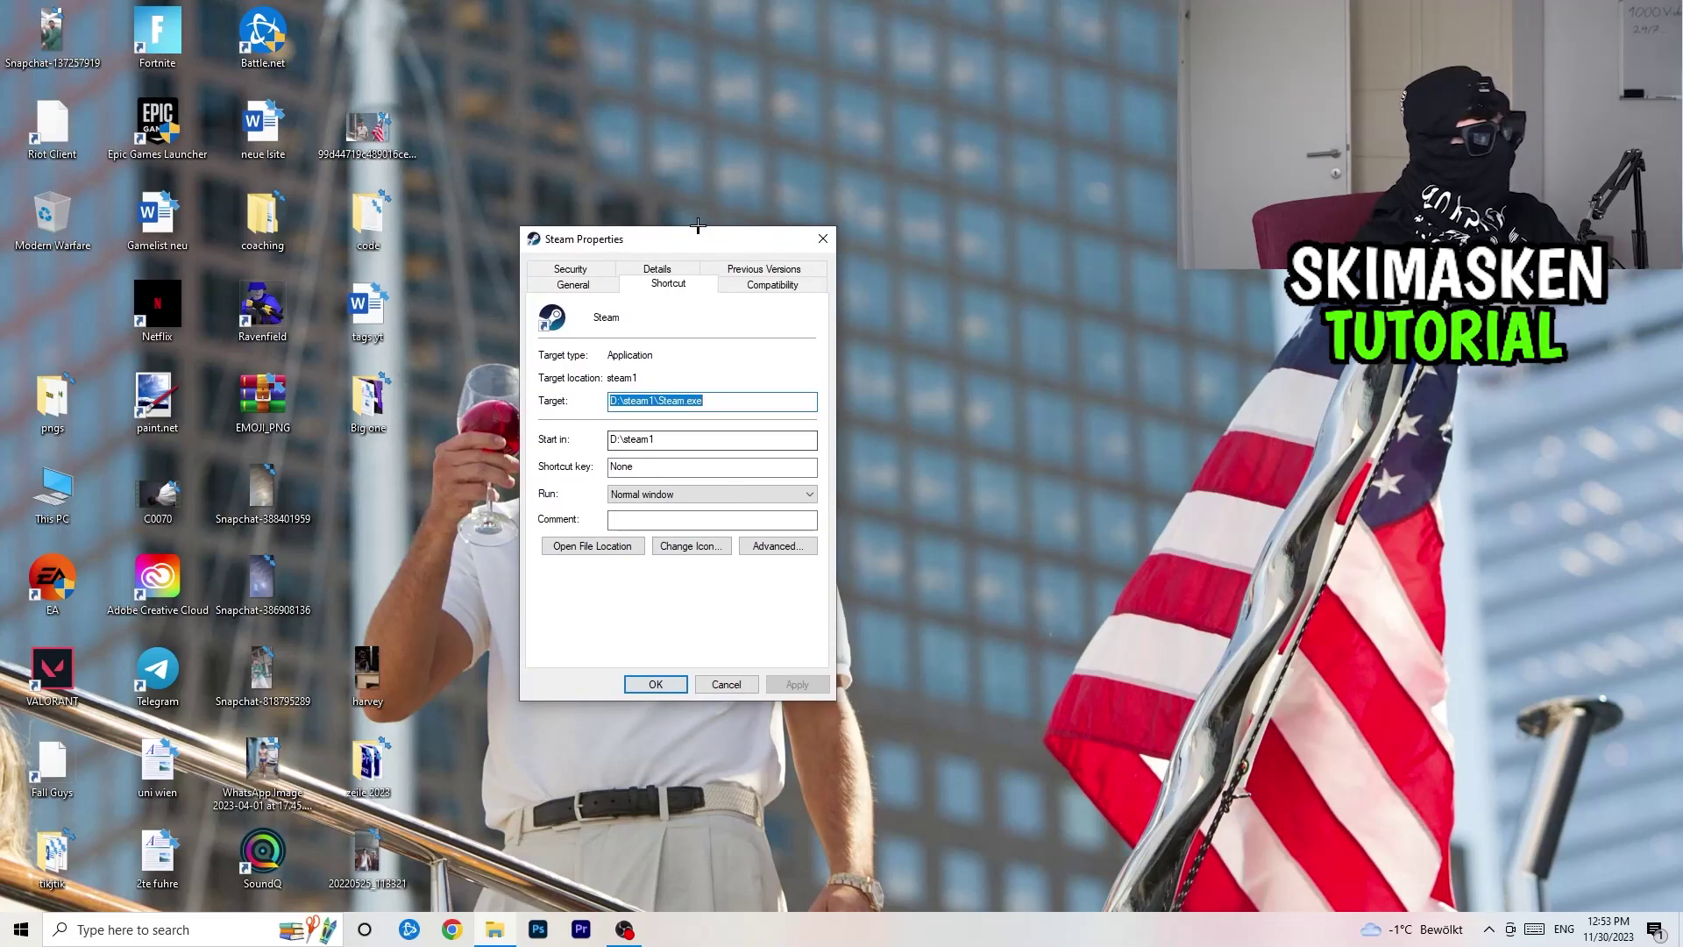
{"action": "left_click", "coordinate": [742, 281]}
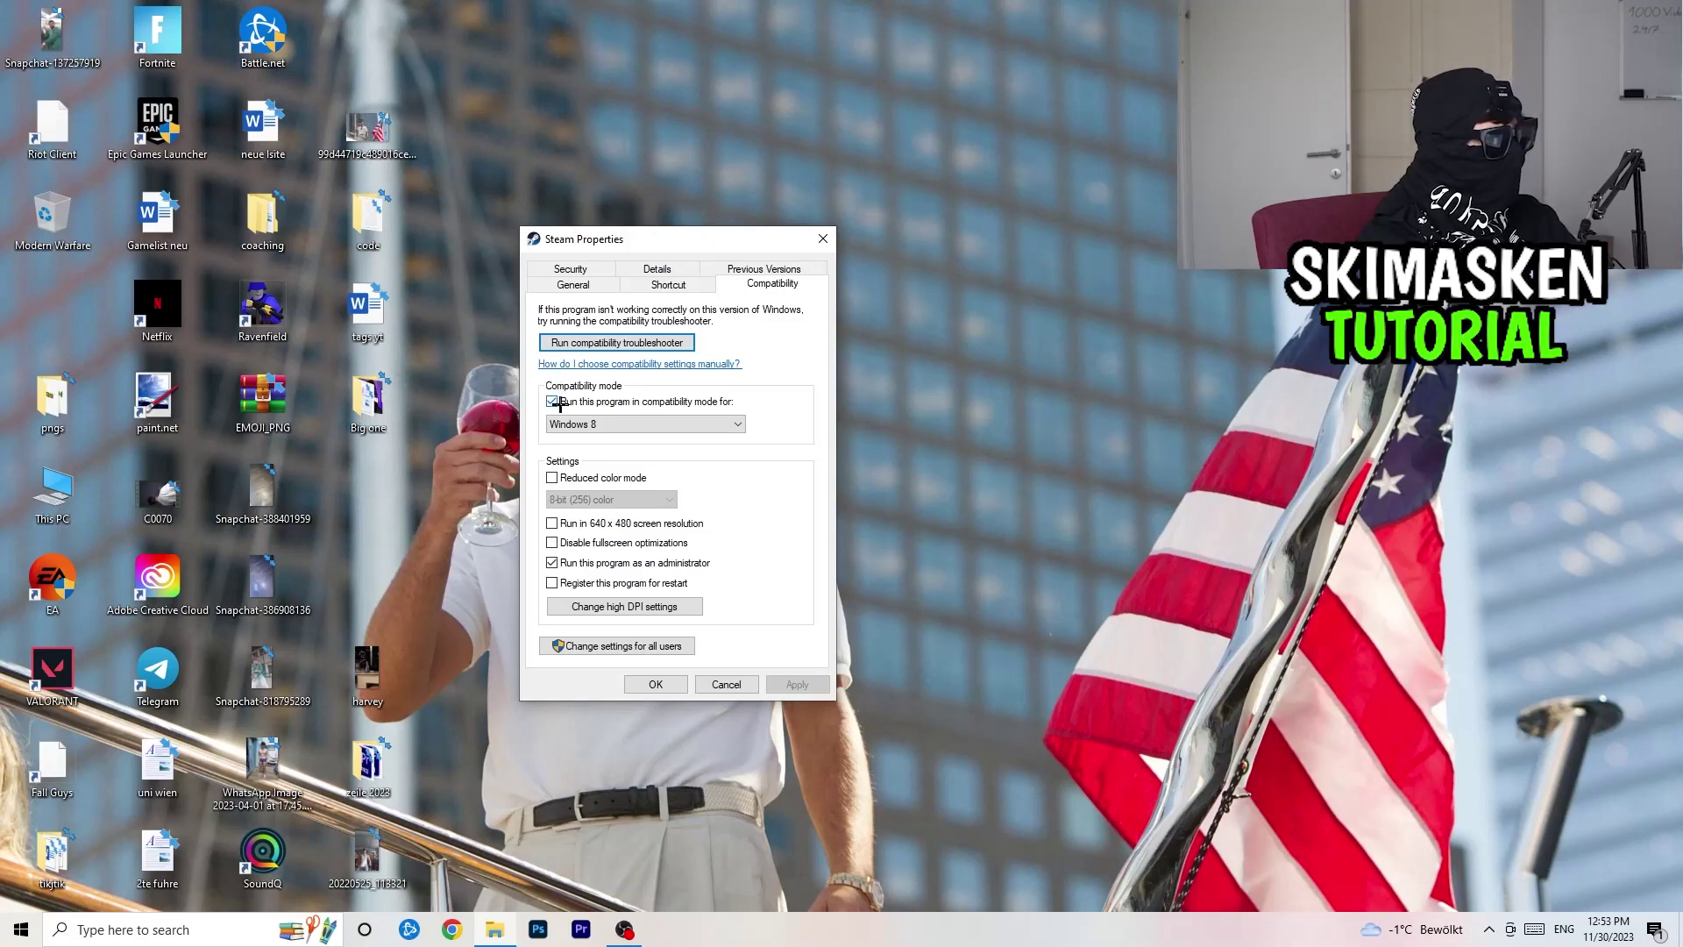
Review the Windows versions offered for Steam's compatibility mode, then accept the properties with Windows 8 kept.
{"action": "left_click", "coordinate": [647, 424]}
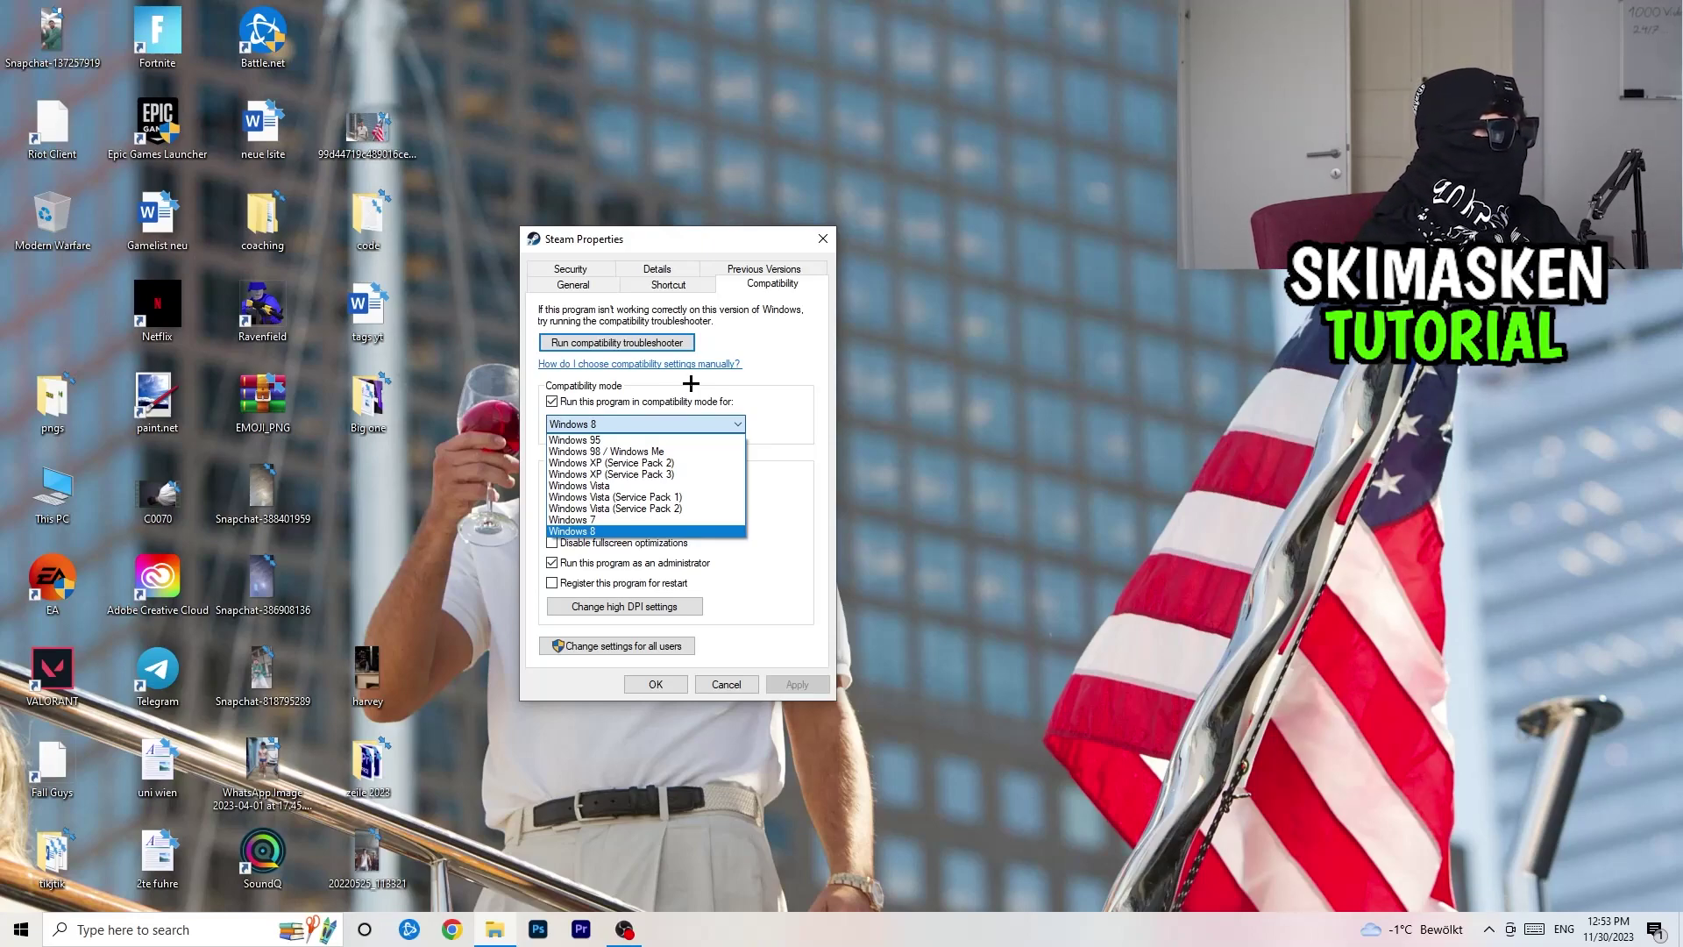
{"action": "left_click", "coordinate": [803, 383]}
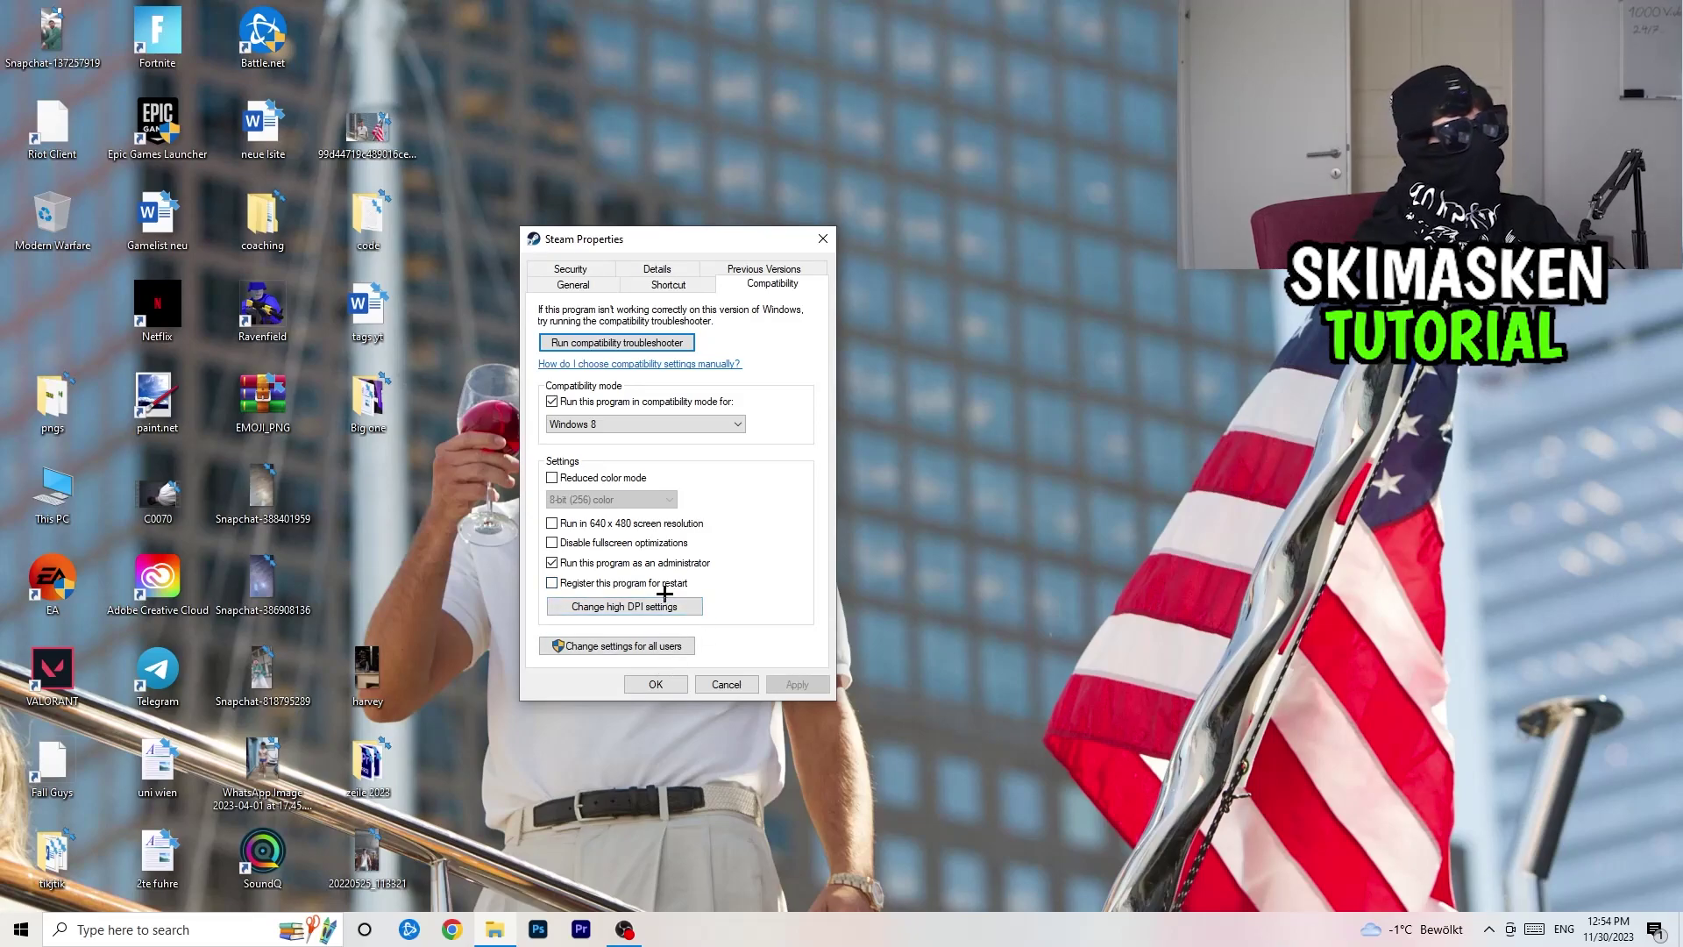
{"action": "left_click", "coordinate": [655, 684]}
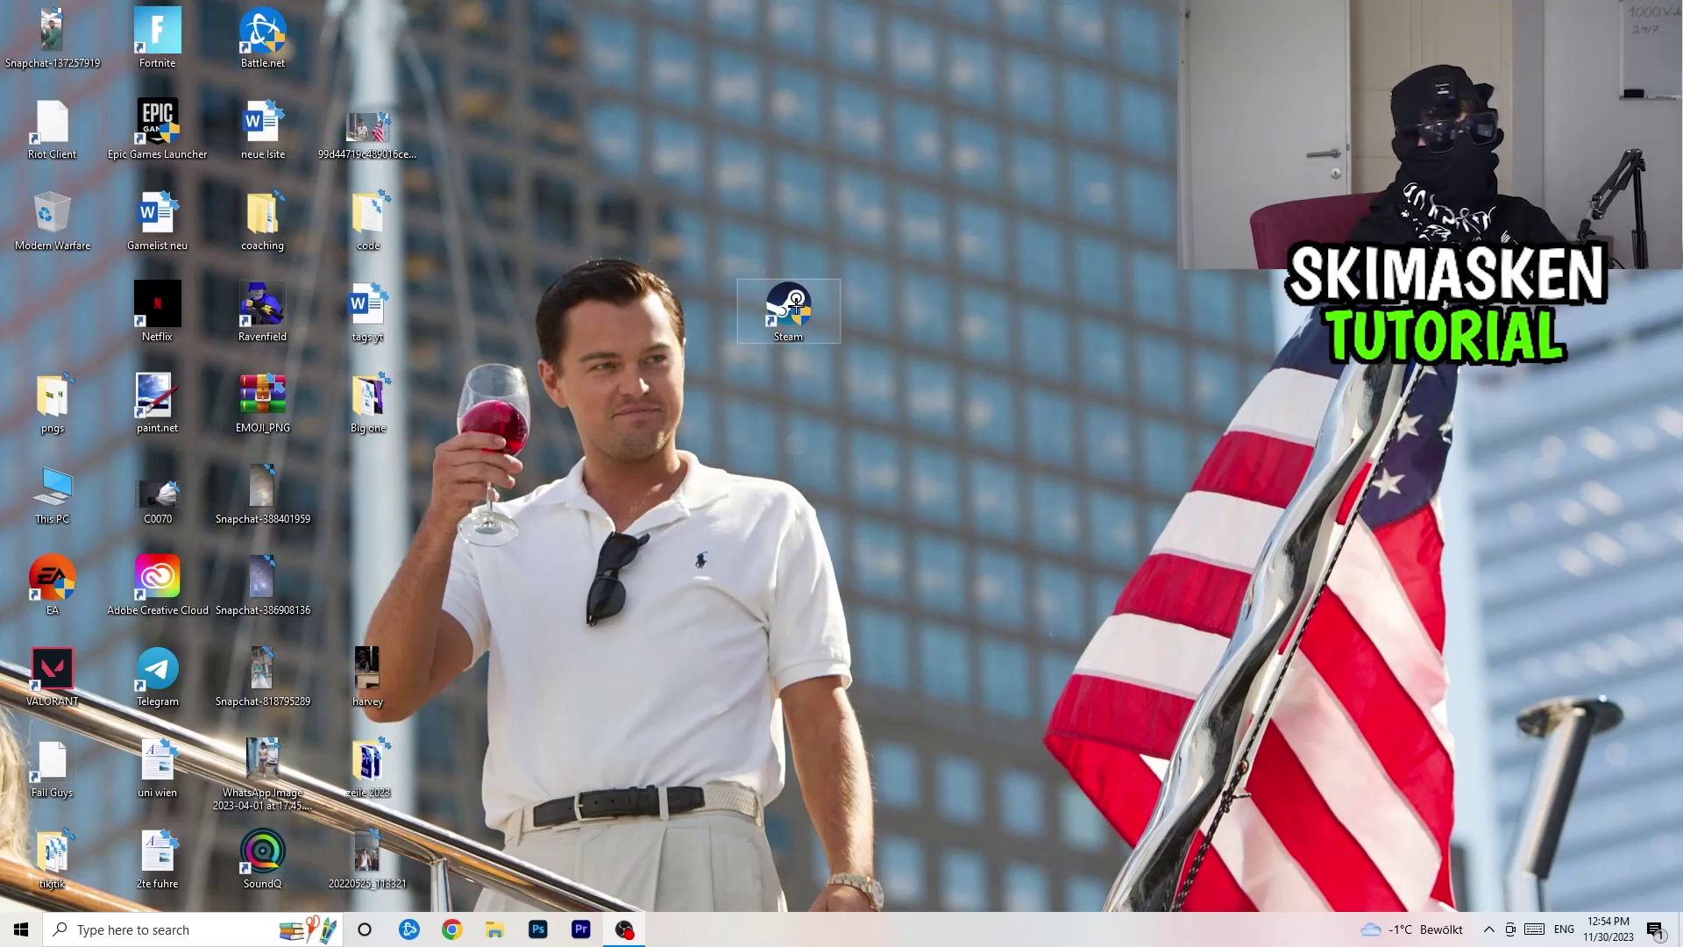
Recheck the Steam shortcut's compatibility settings and close its properties.
{"action": "right_click", "coordinate": [799, 307]}
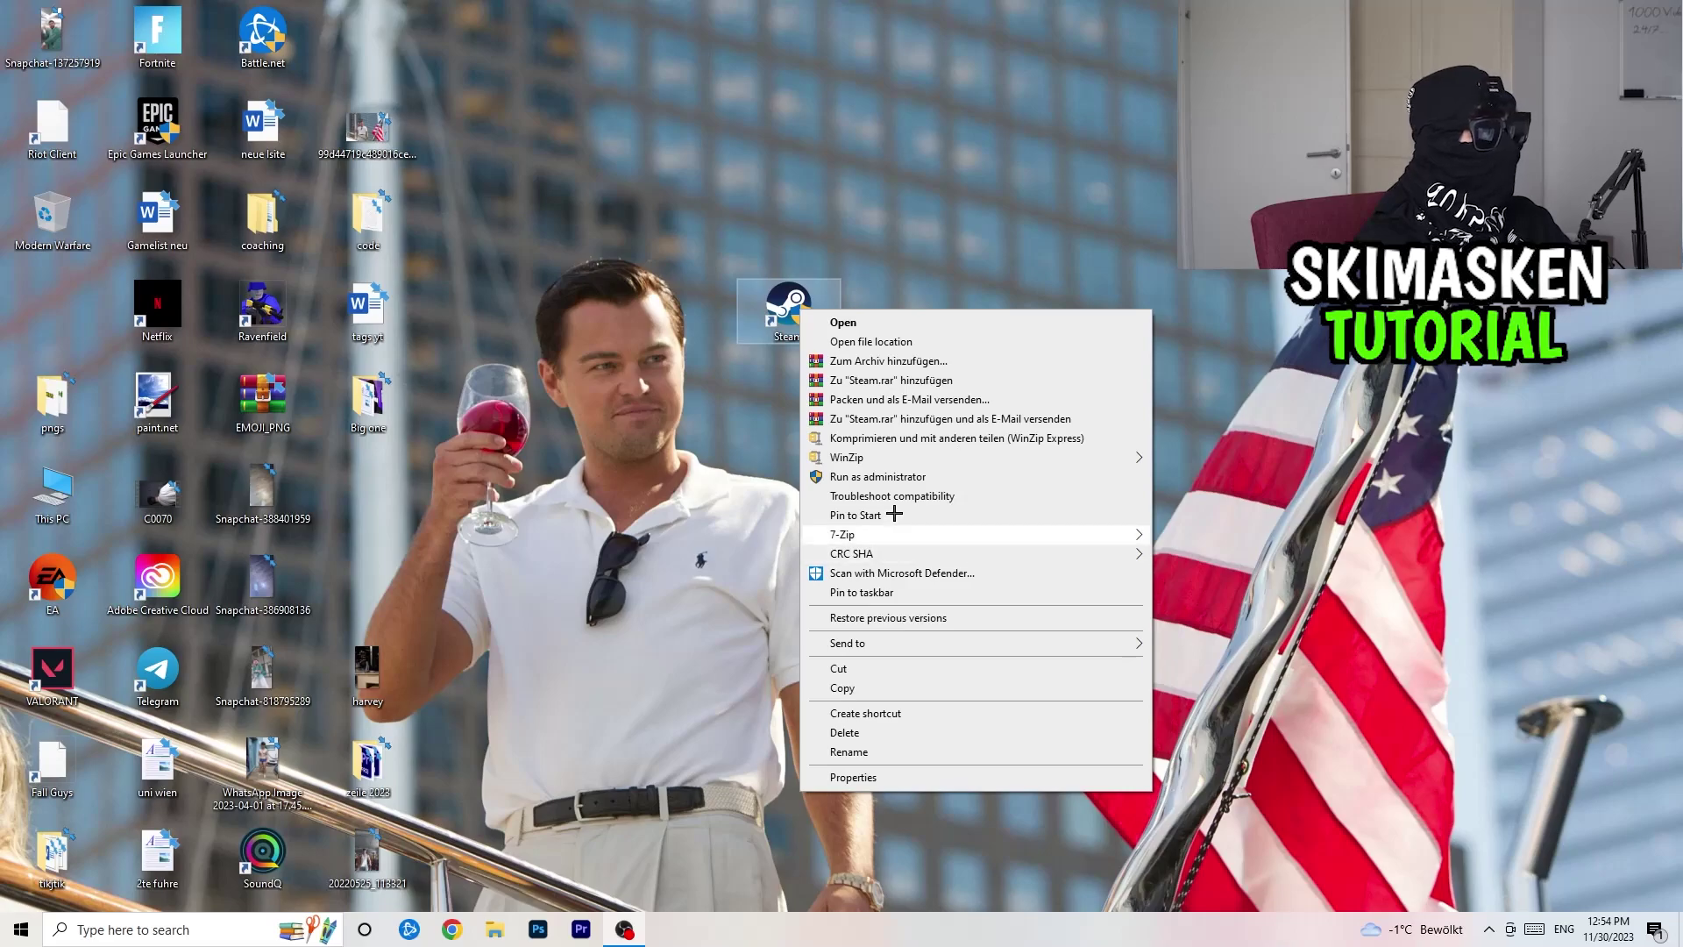
{"action": "left_click", "coordinate": [903, 776]}
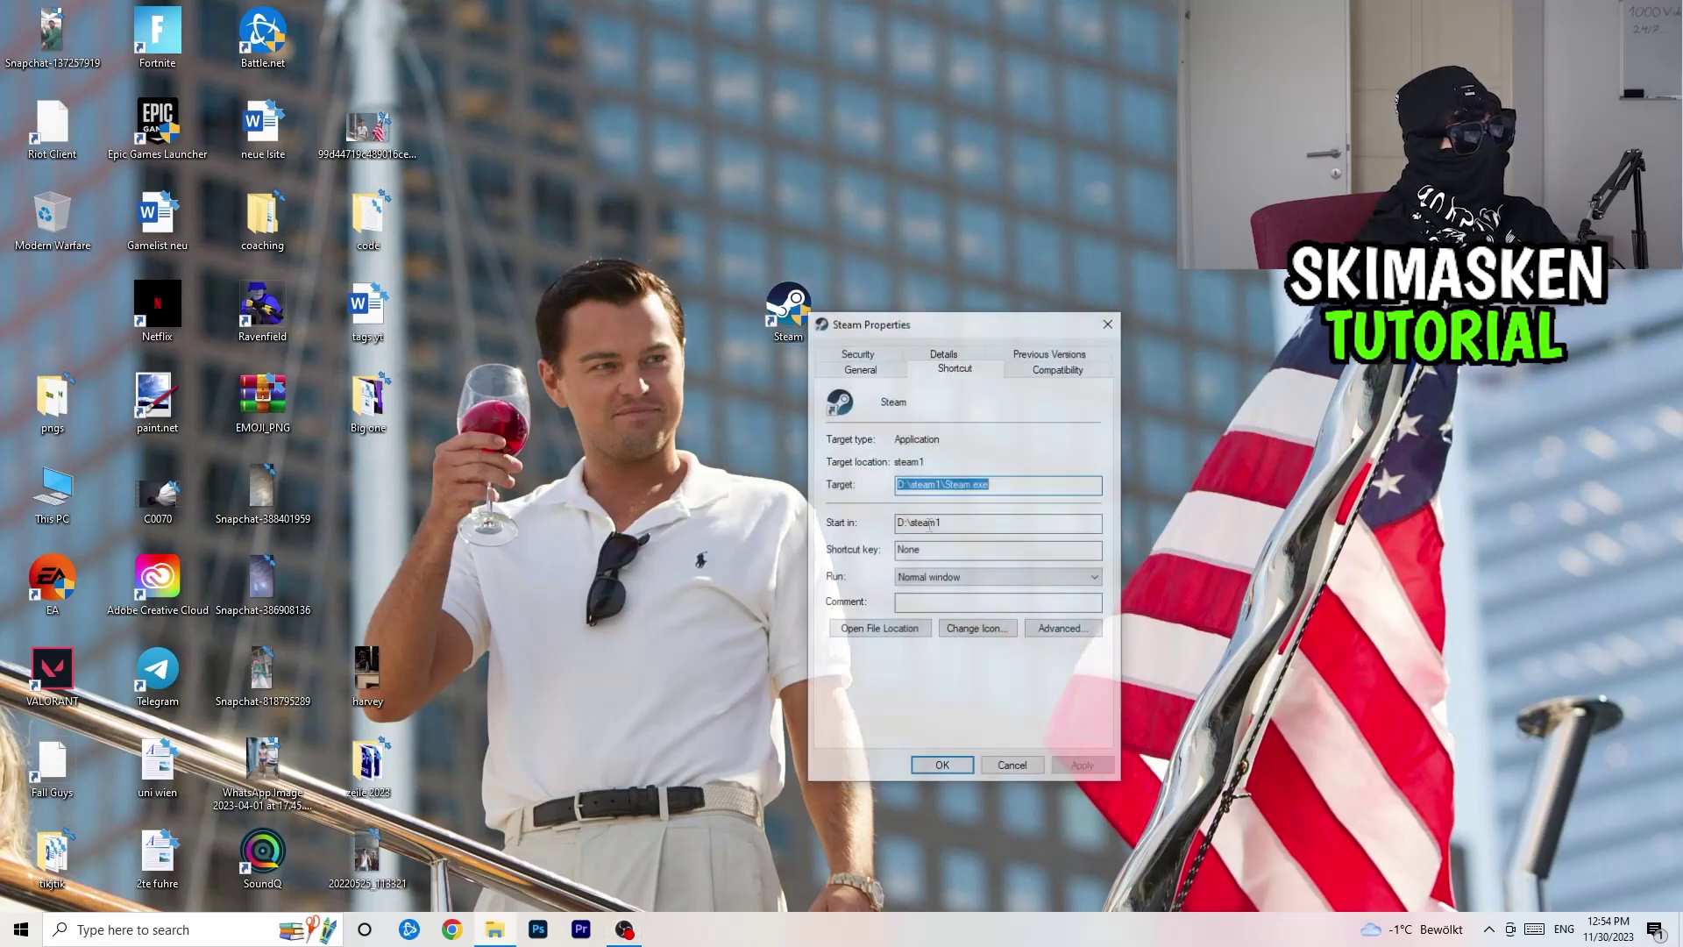
{"action": "left_click", "coordinate": [1062, 368]}
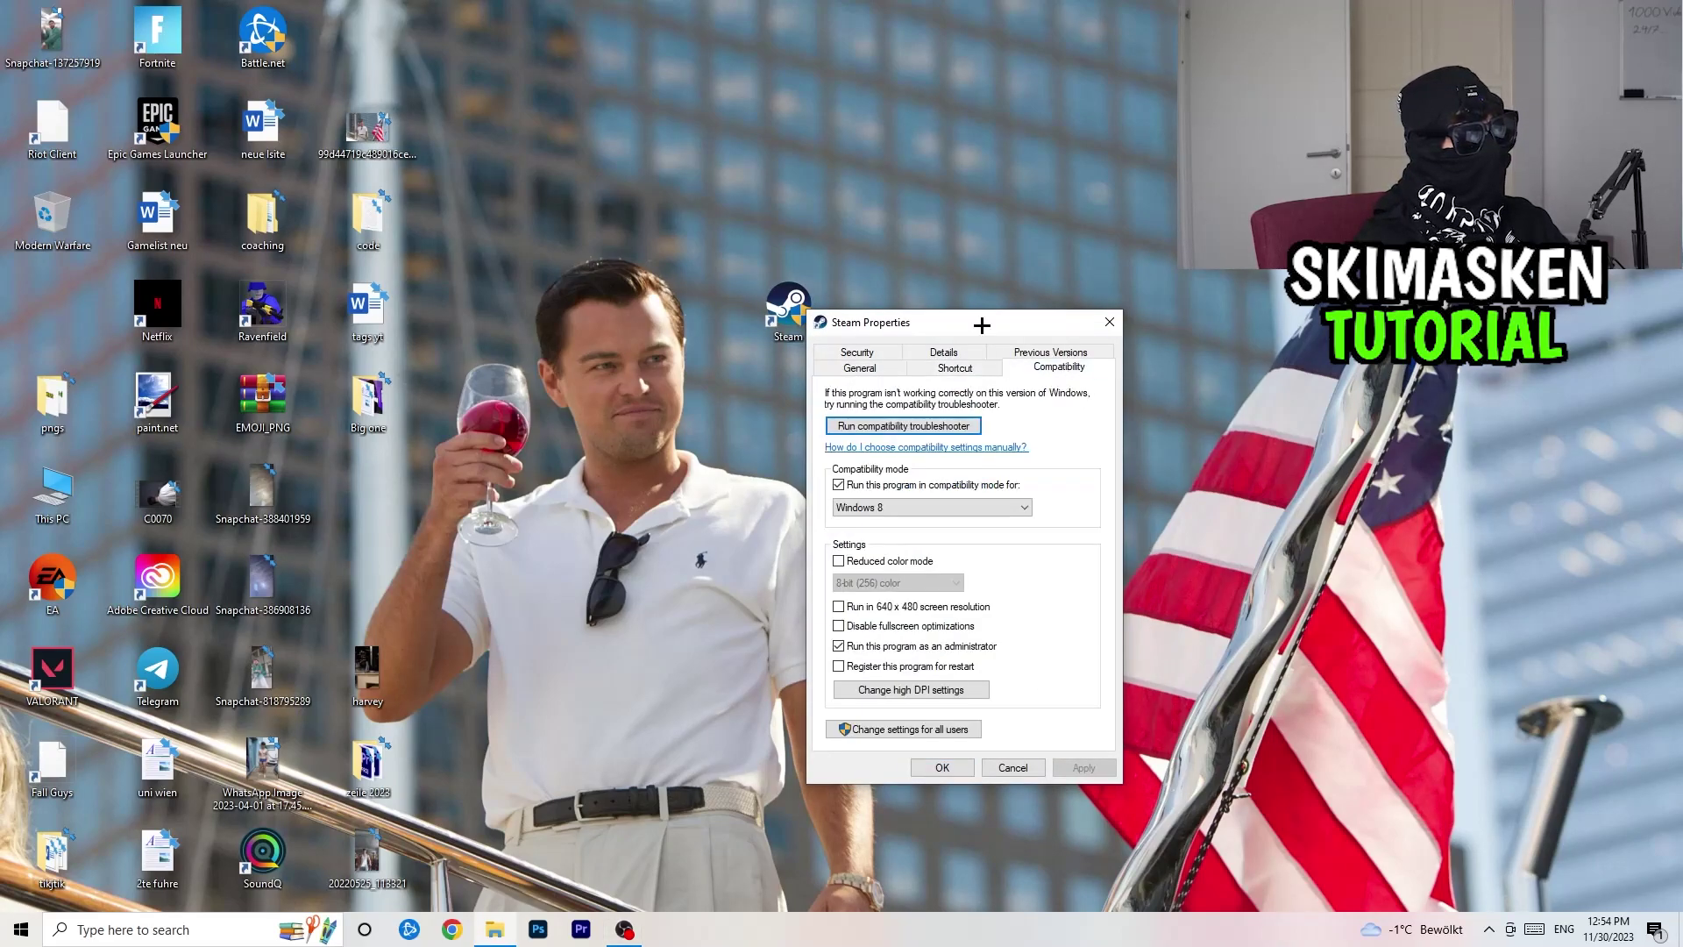
{"action": "left_click", "coordinate": [1112, 321]}
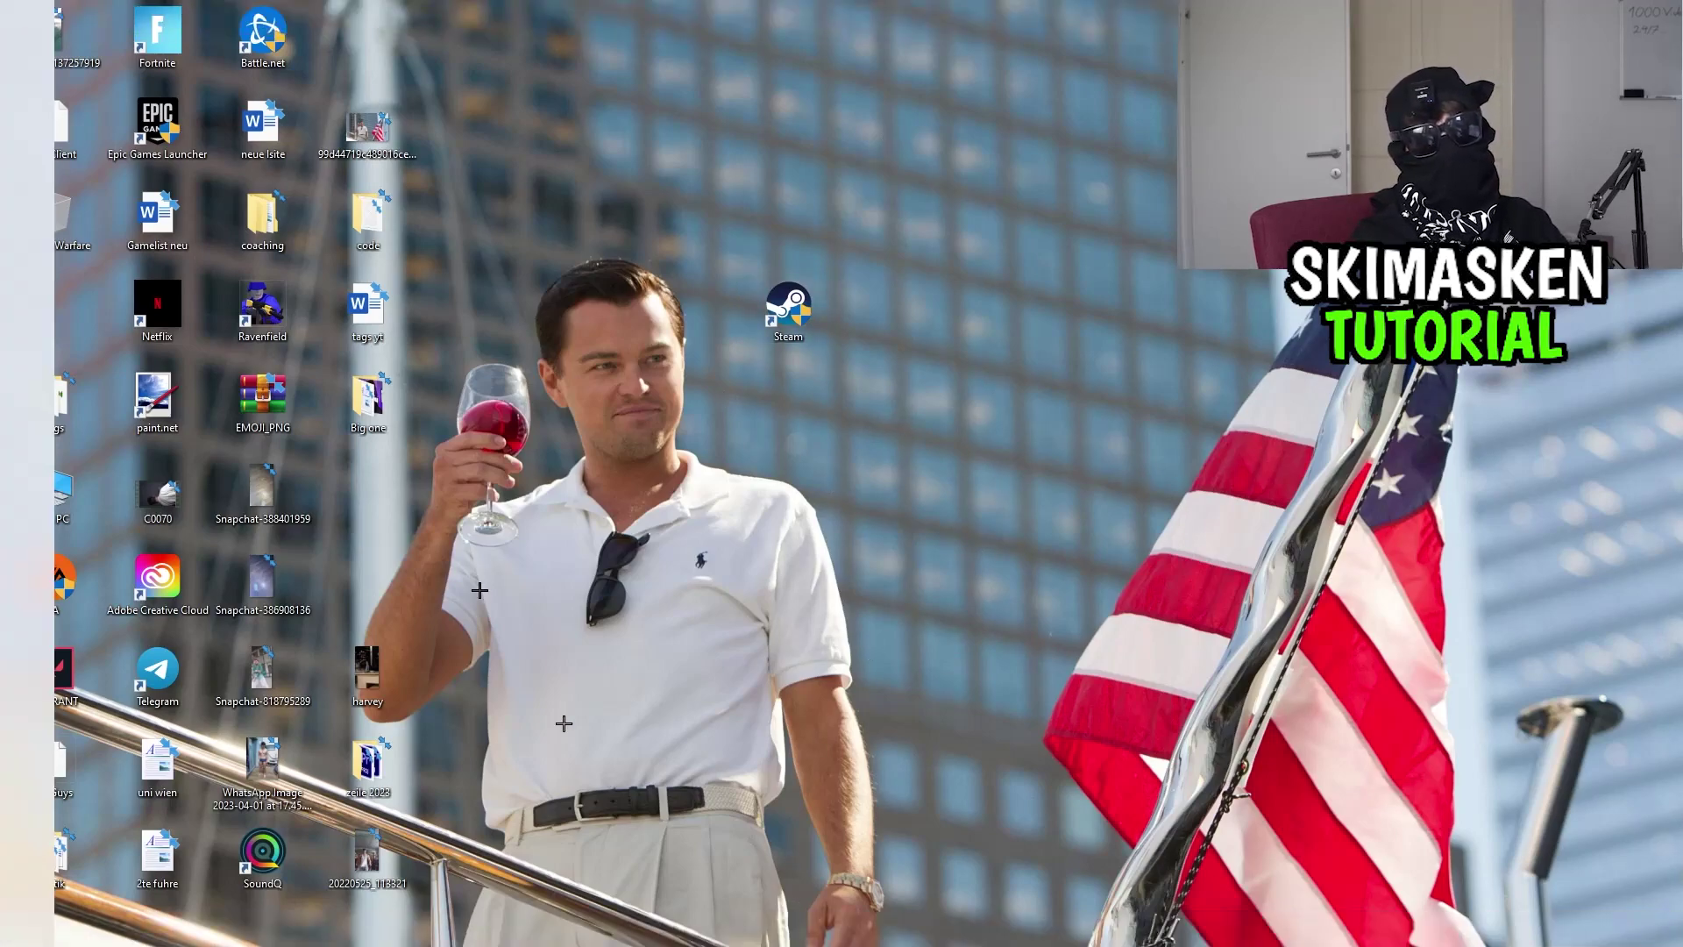
Open Task Manager and view the list of startup programs.
{"action": "right_click", "coordinate": [769, 932]}
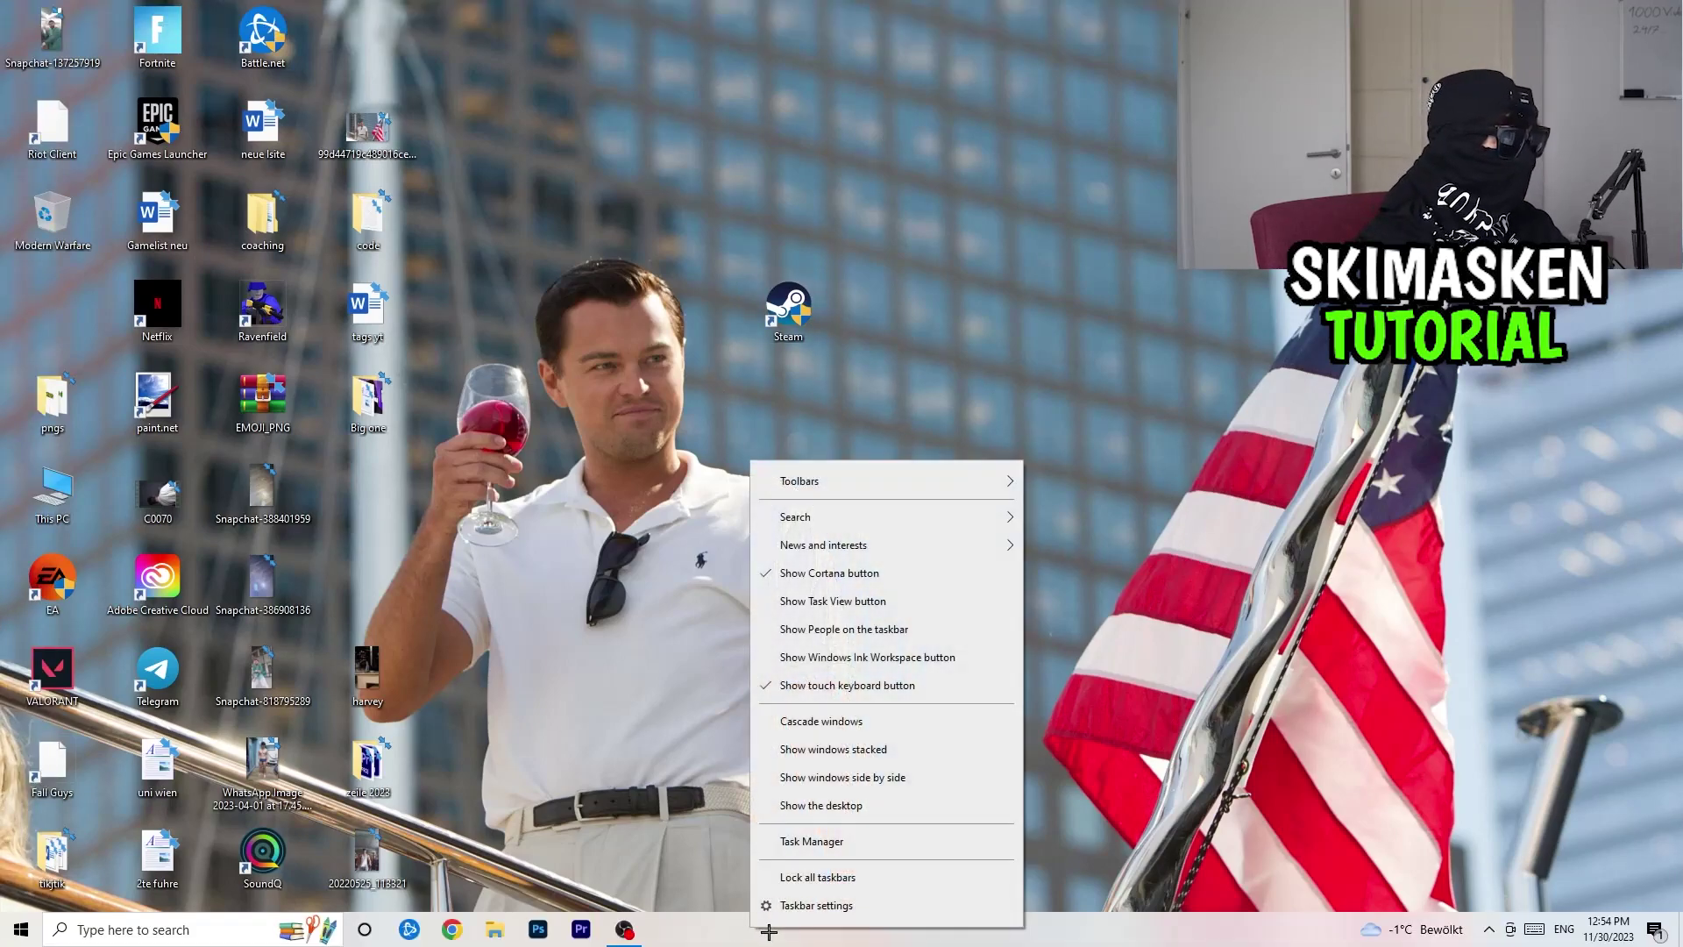
{"action": "left_click", "coordinate": [816, 854]}
{"action": "left_click", "coordinate": [988, 130]}
{"action": "left_click", "coordinate": [979, 42]}
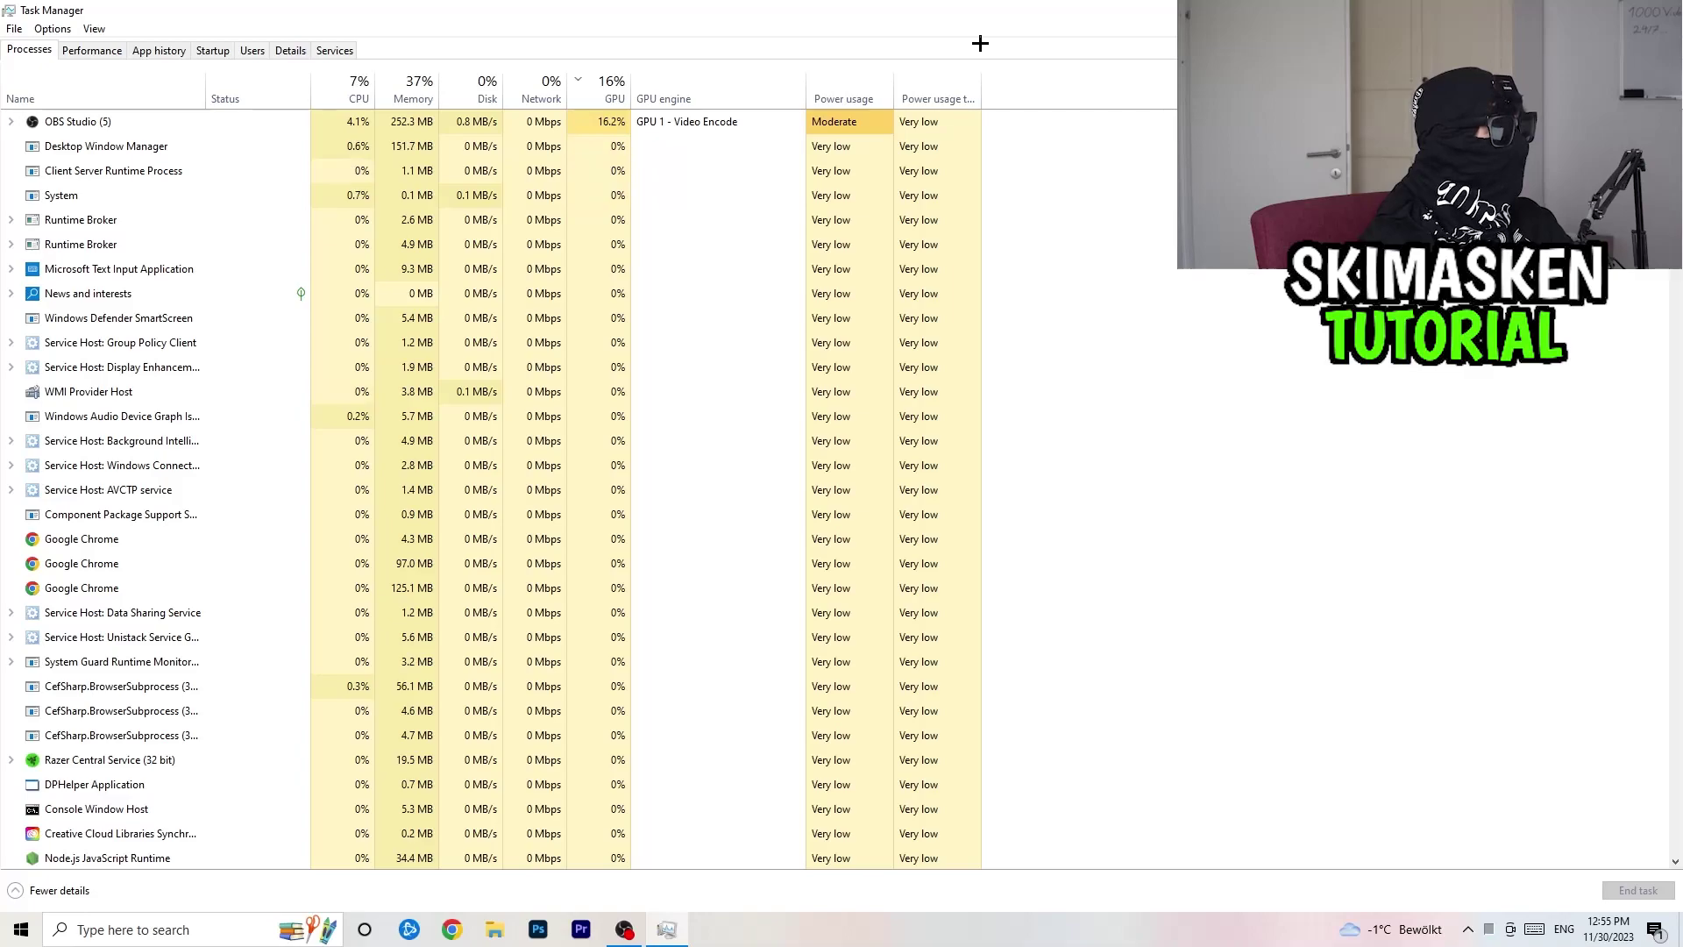
{"action": "left_click", "coordinate": [213, 51]}
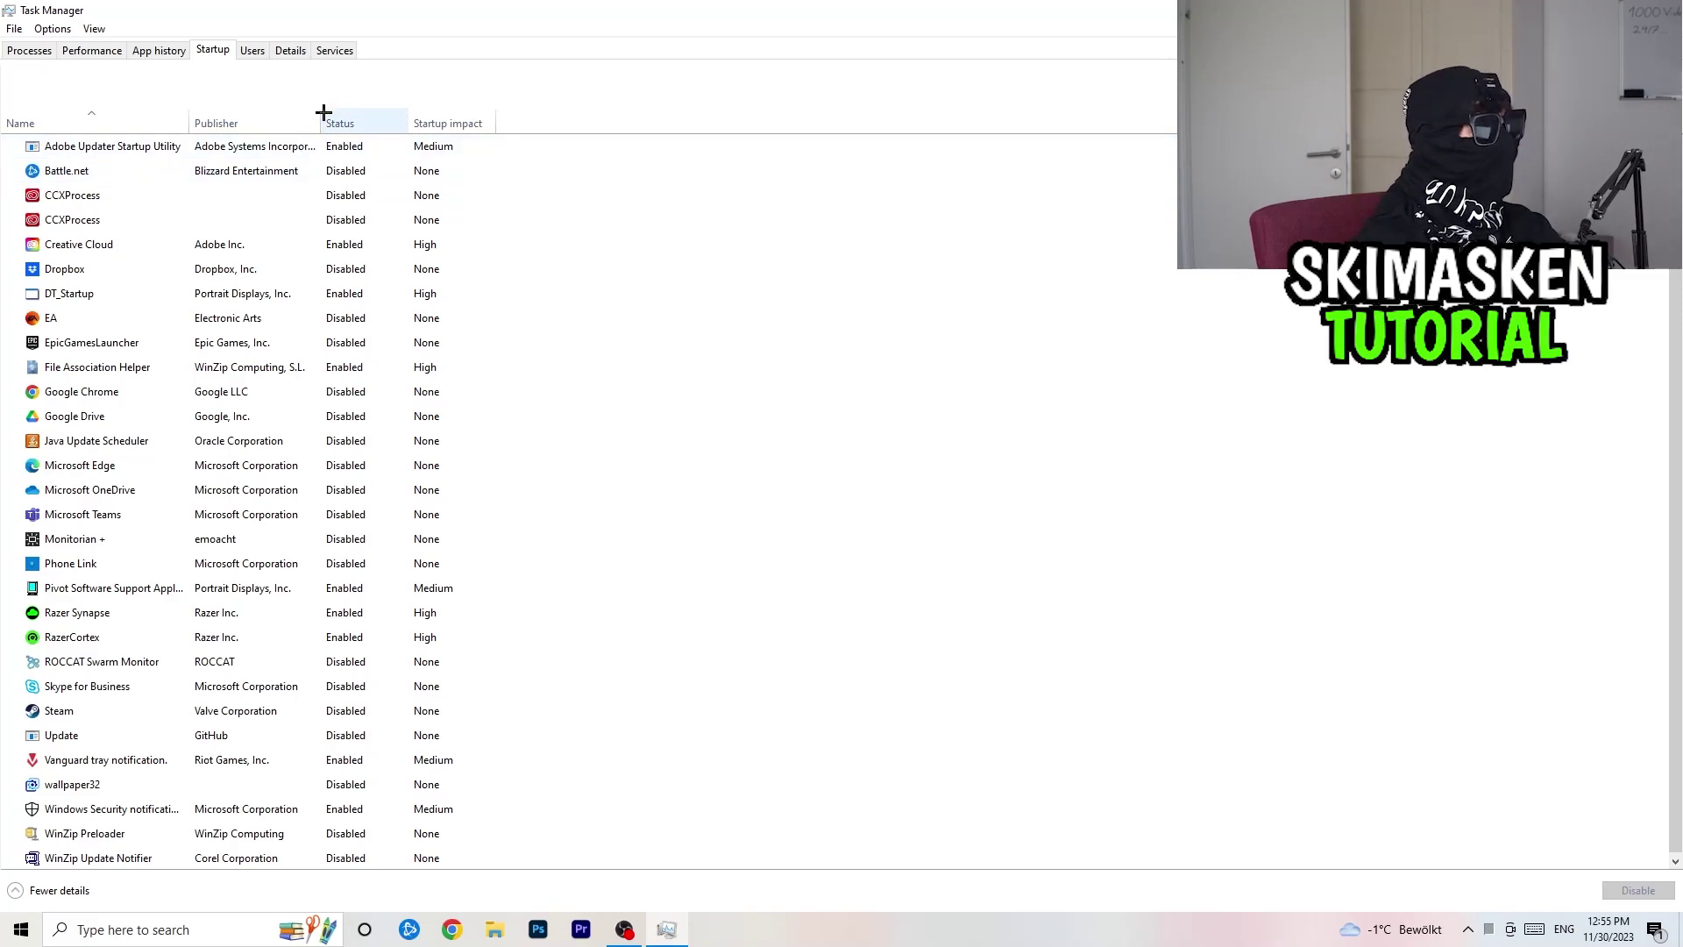
Inspect the priority options of a chrome.exe process in Task Manager's process details, then close Task Manager.
{"action": "left_click", "coordinate": [292, 50]}
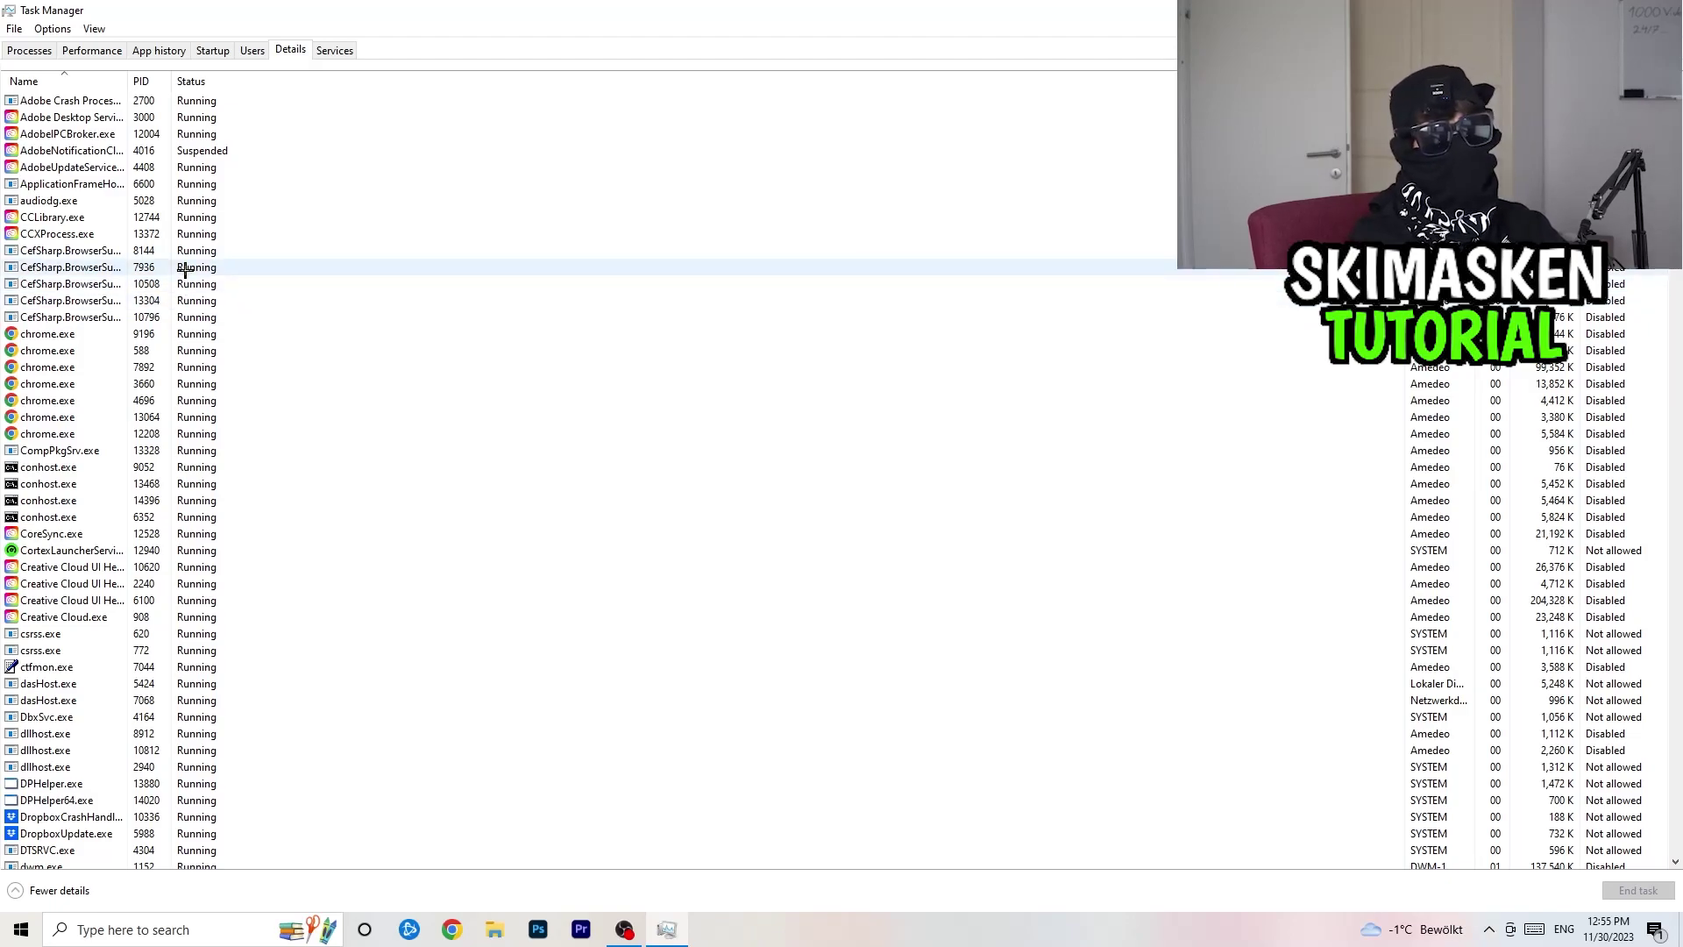
{"action": "right_click", "coordinate": [70, 404]}
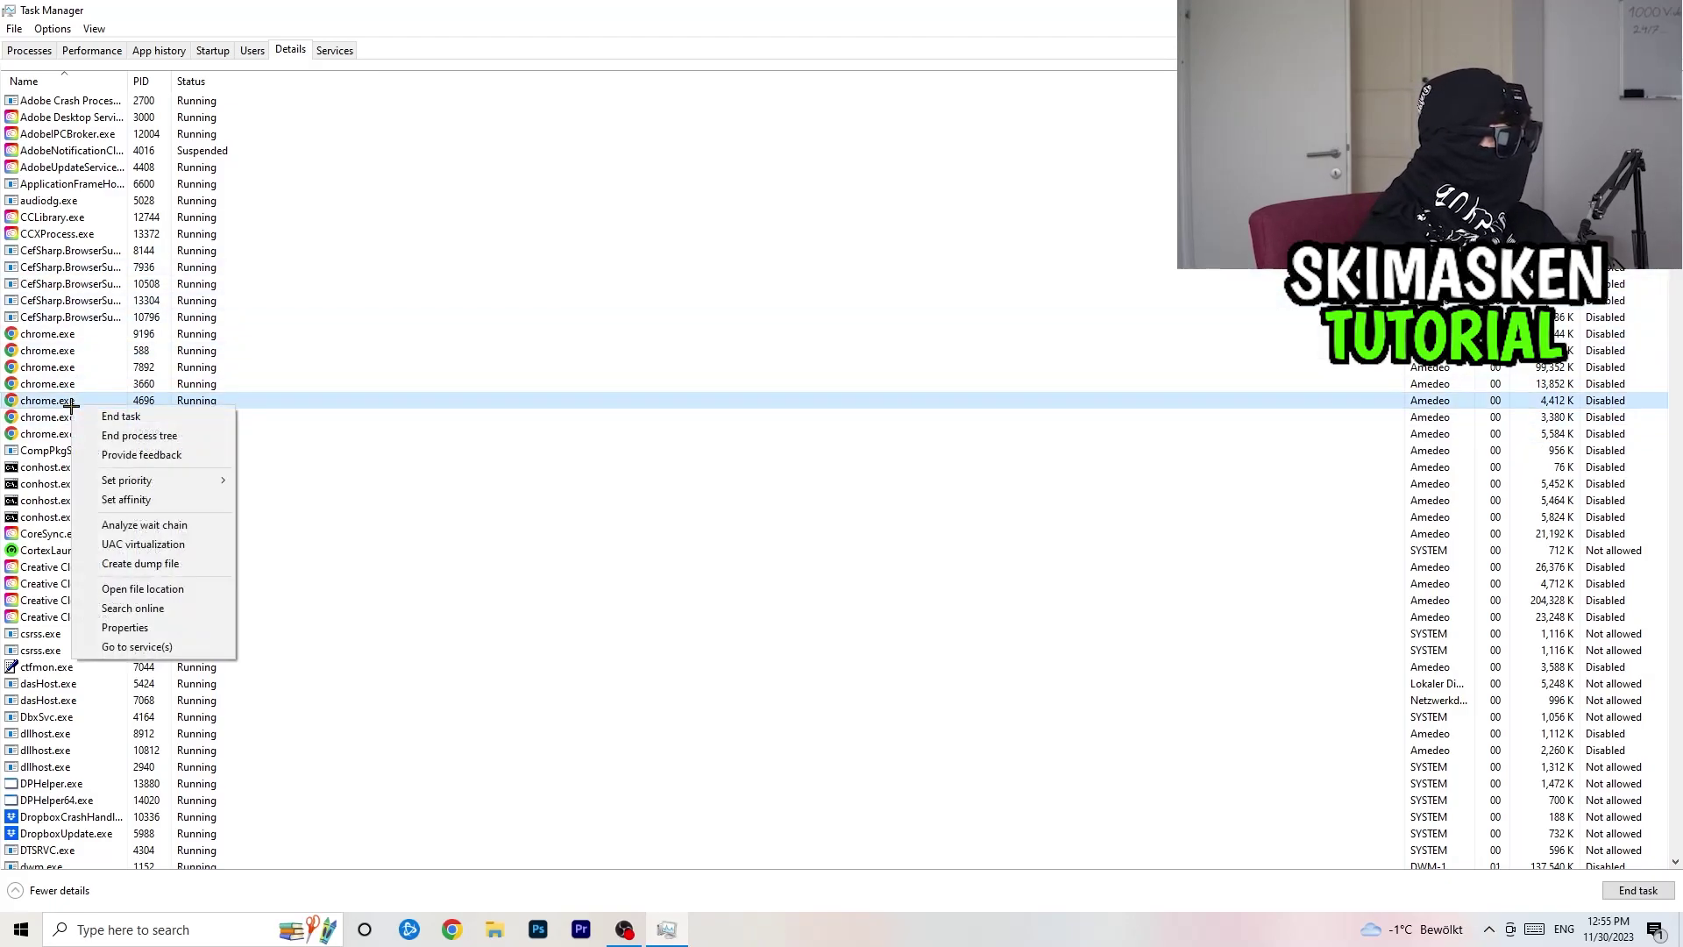
{"action": "right_click", "coordinate": [66, 403]}
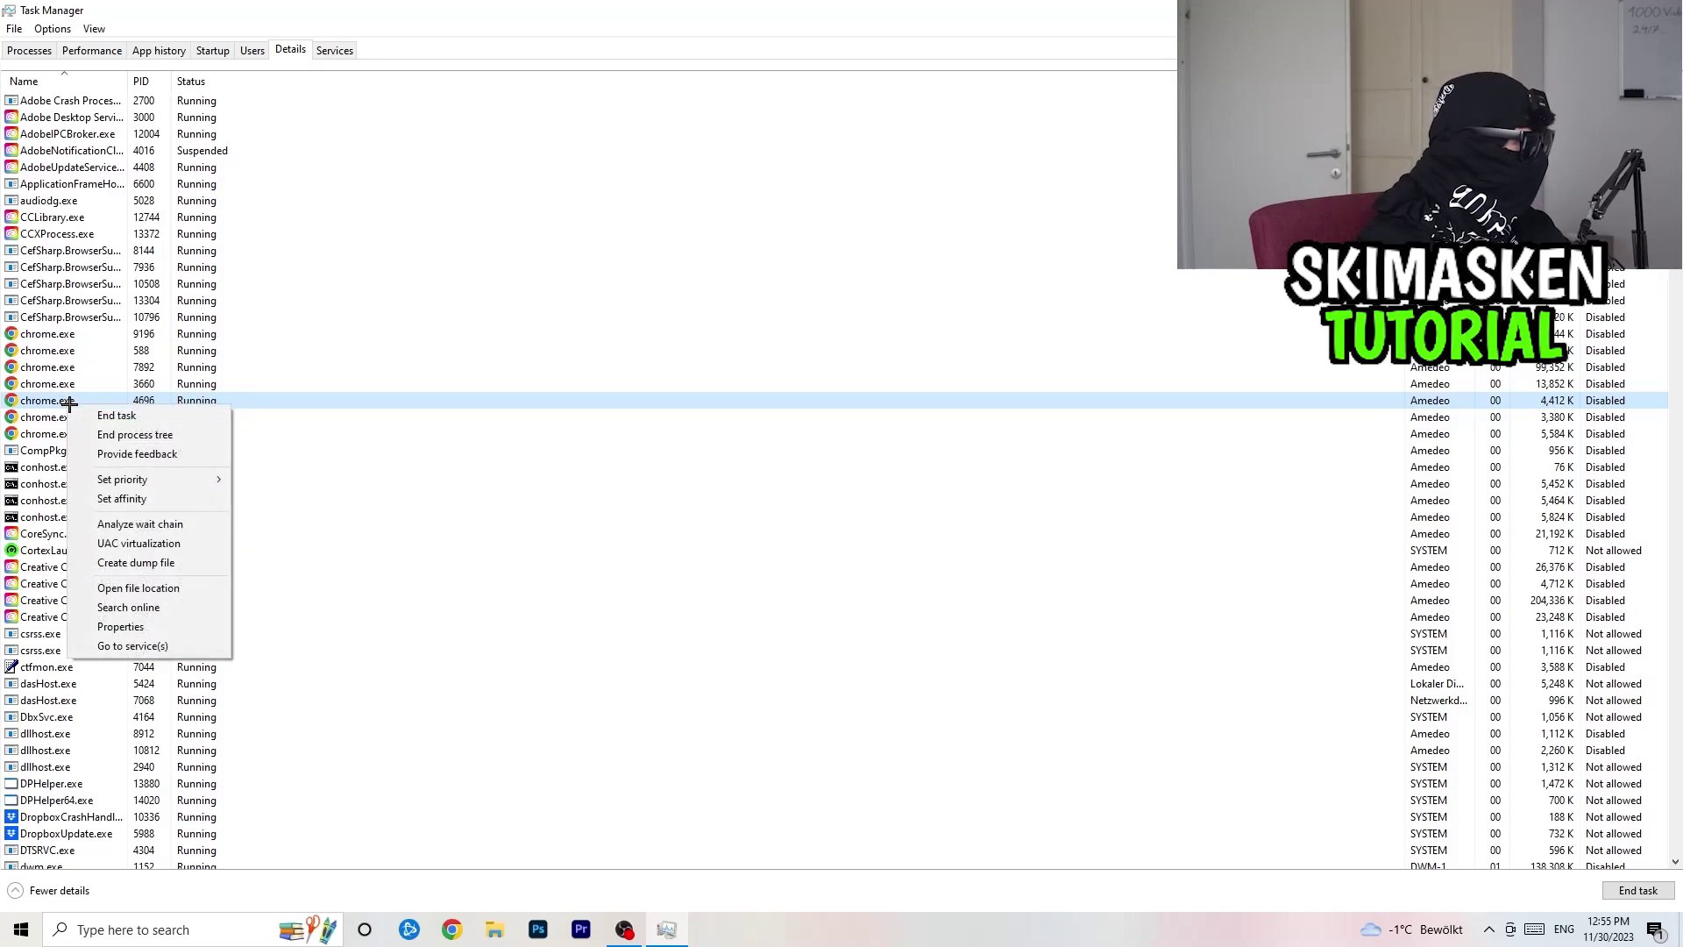
{"action": "mouse_move", "coordinate": [127, 475]}
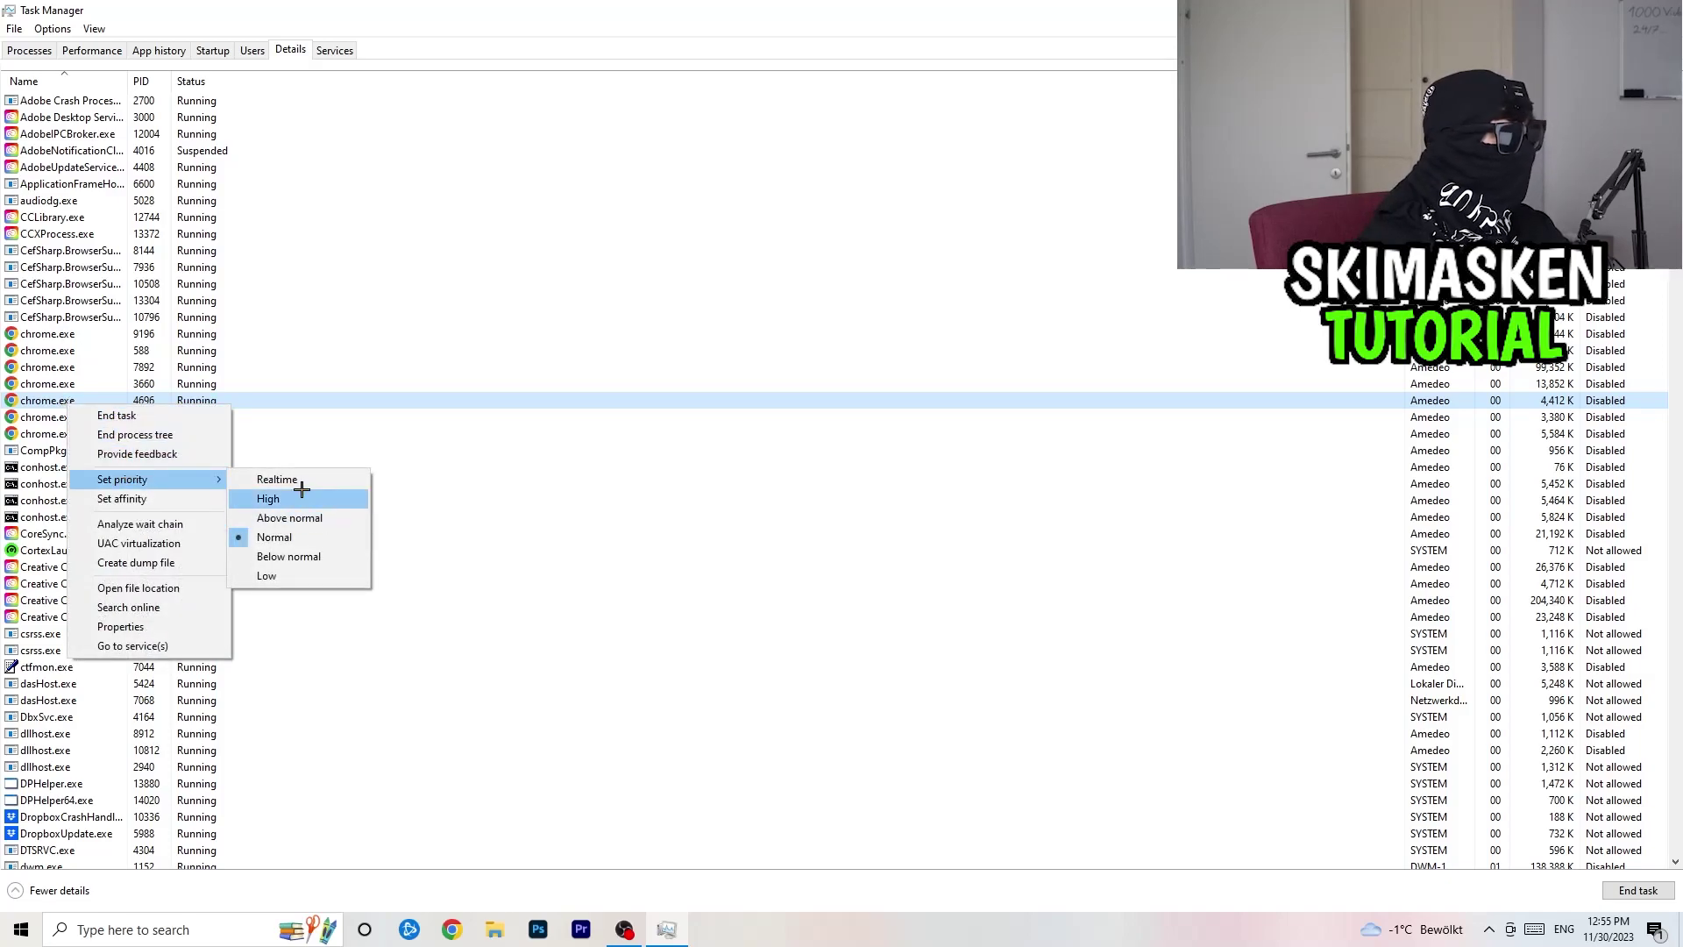
{"action": "left_click", "coordinate": [850, 5]}
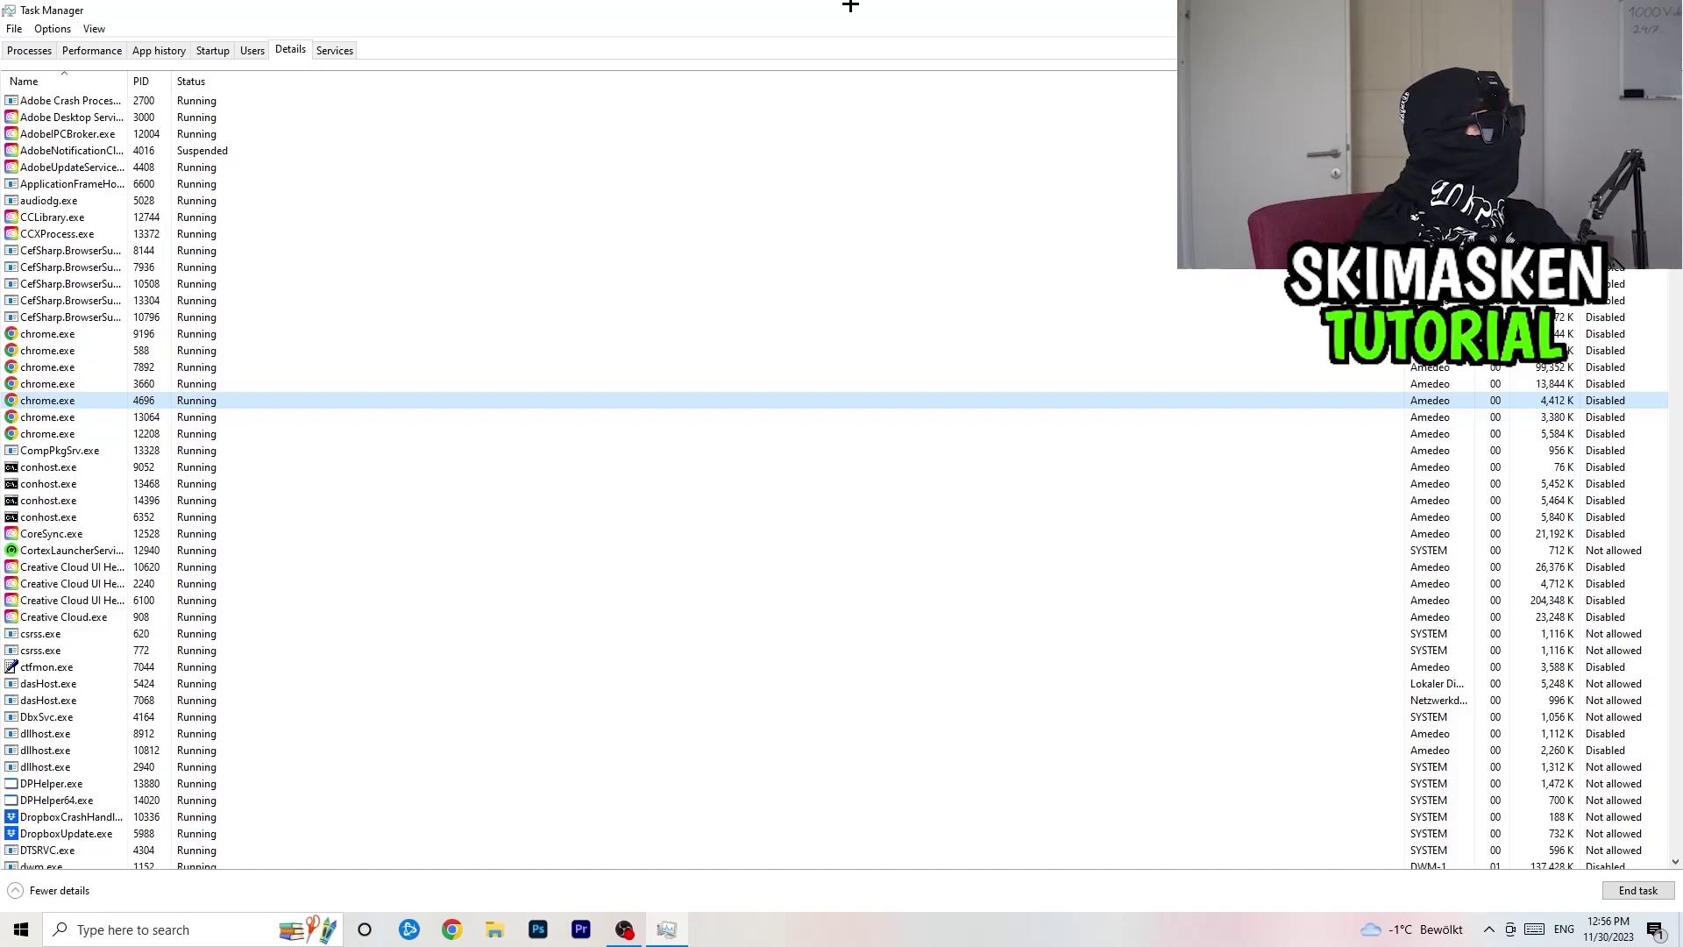
{"action": "key", "text": "alt+F4"}
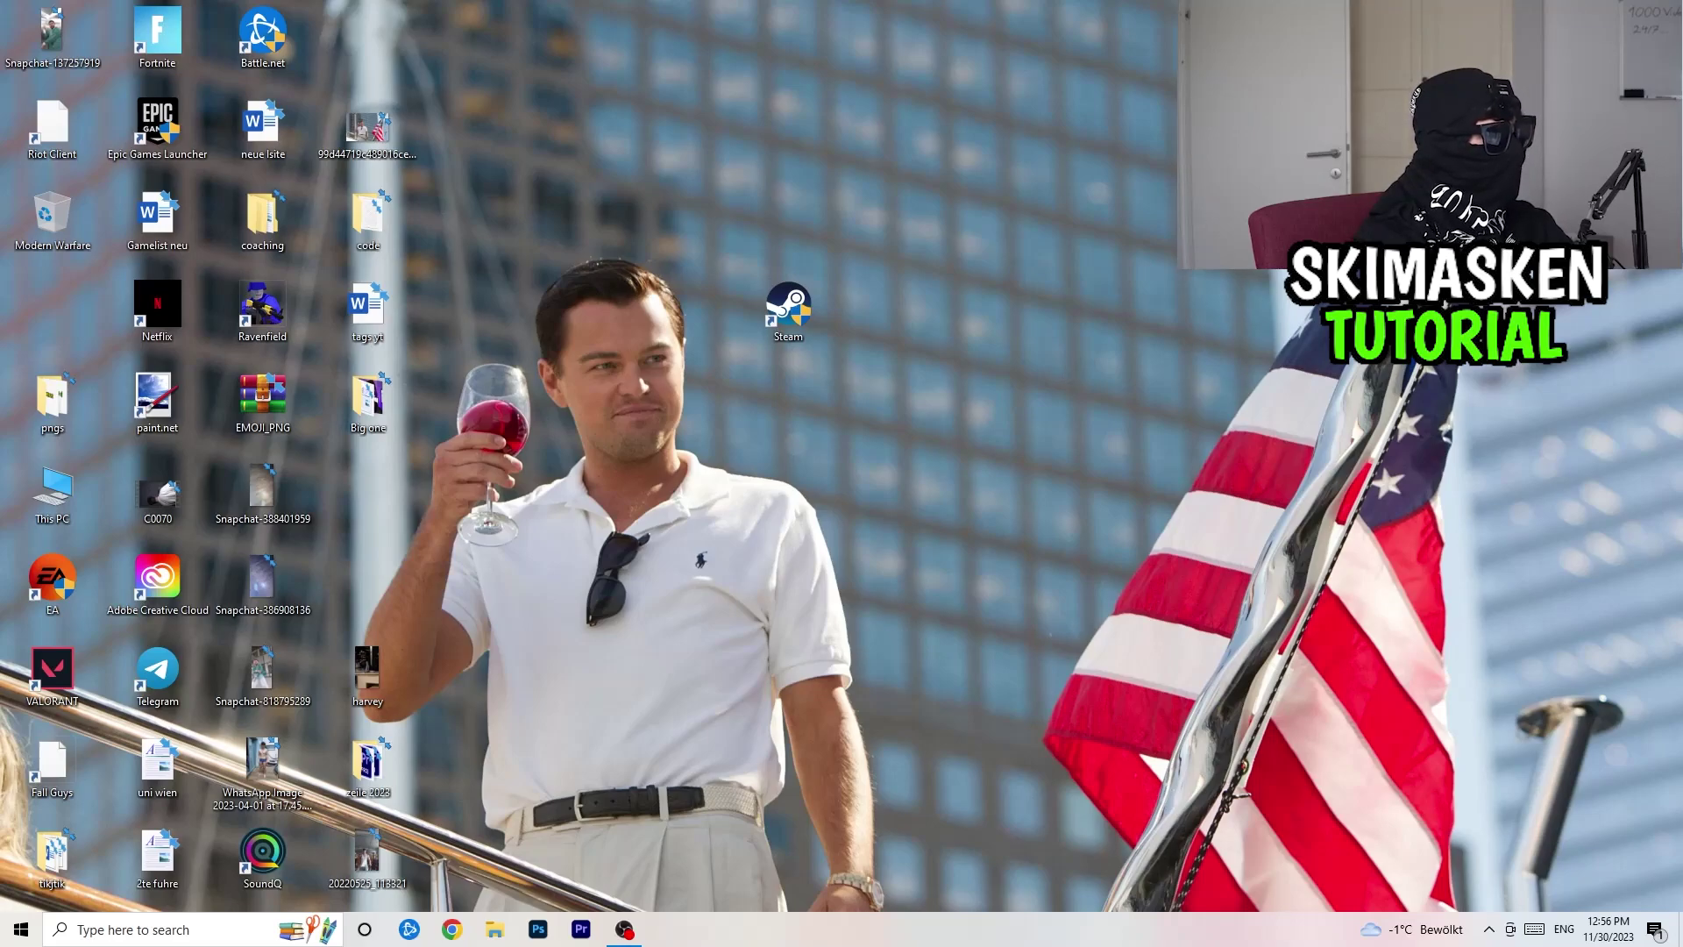
Open the Windows gaming settings and review the Captures and Game Mode options.
{"action": "right_click", "coordinate": [845, 929]}
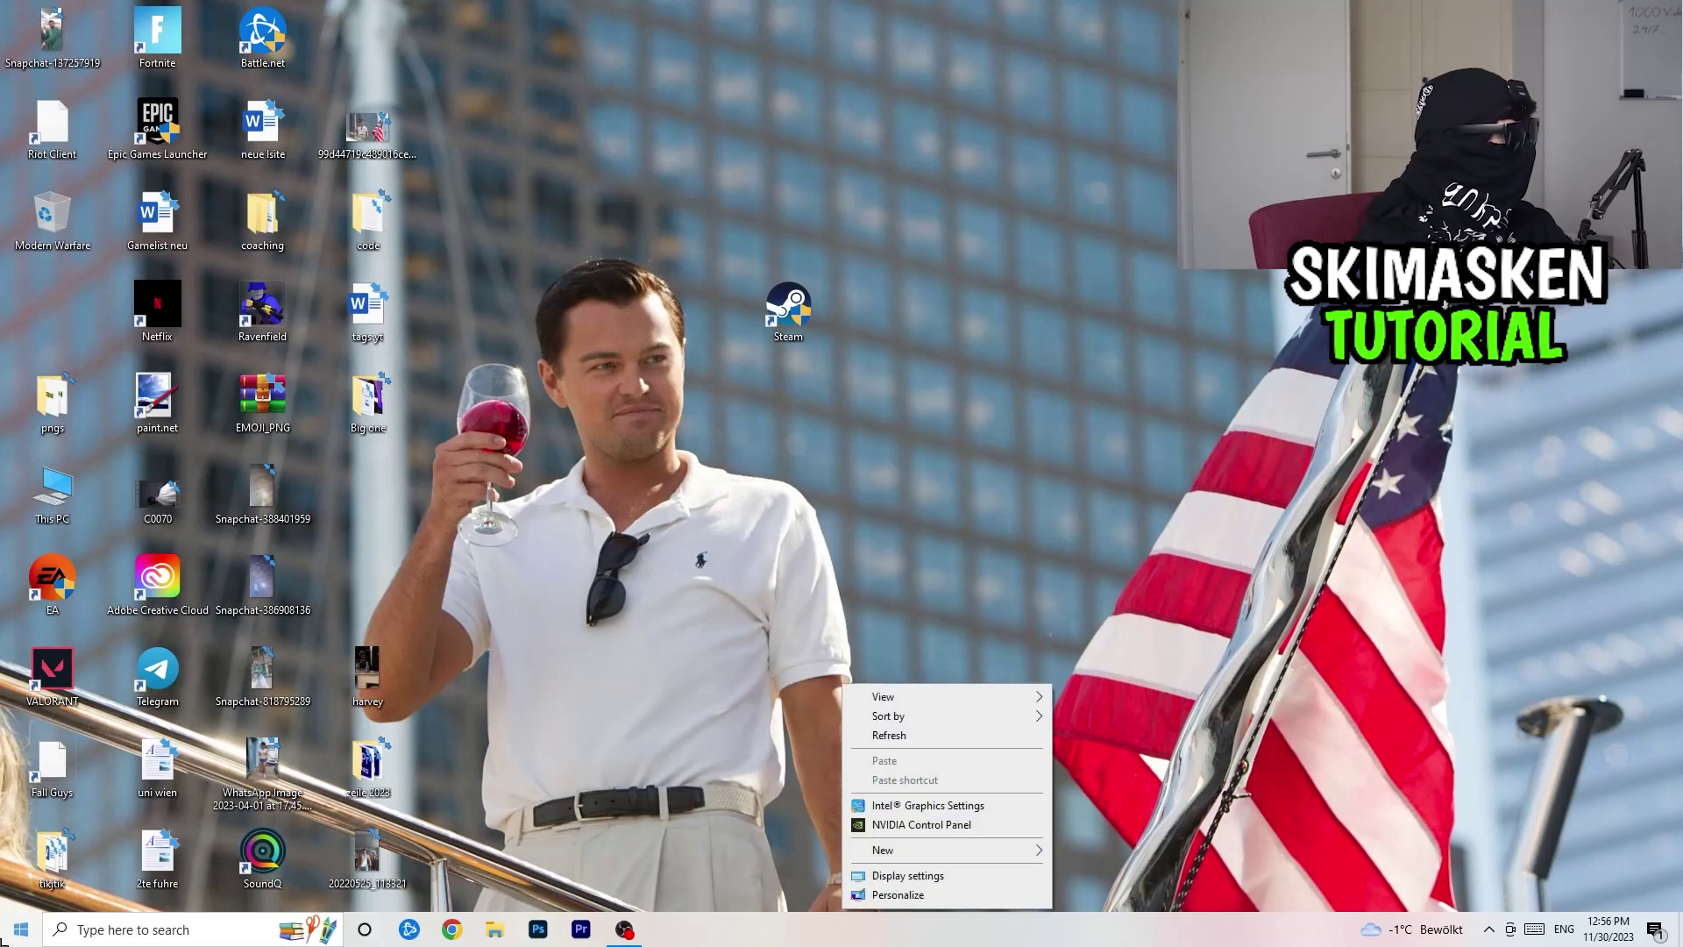
{"action": "left_click", "coordinate": [17, 929]}
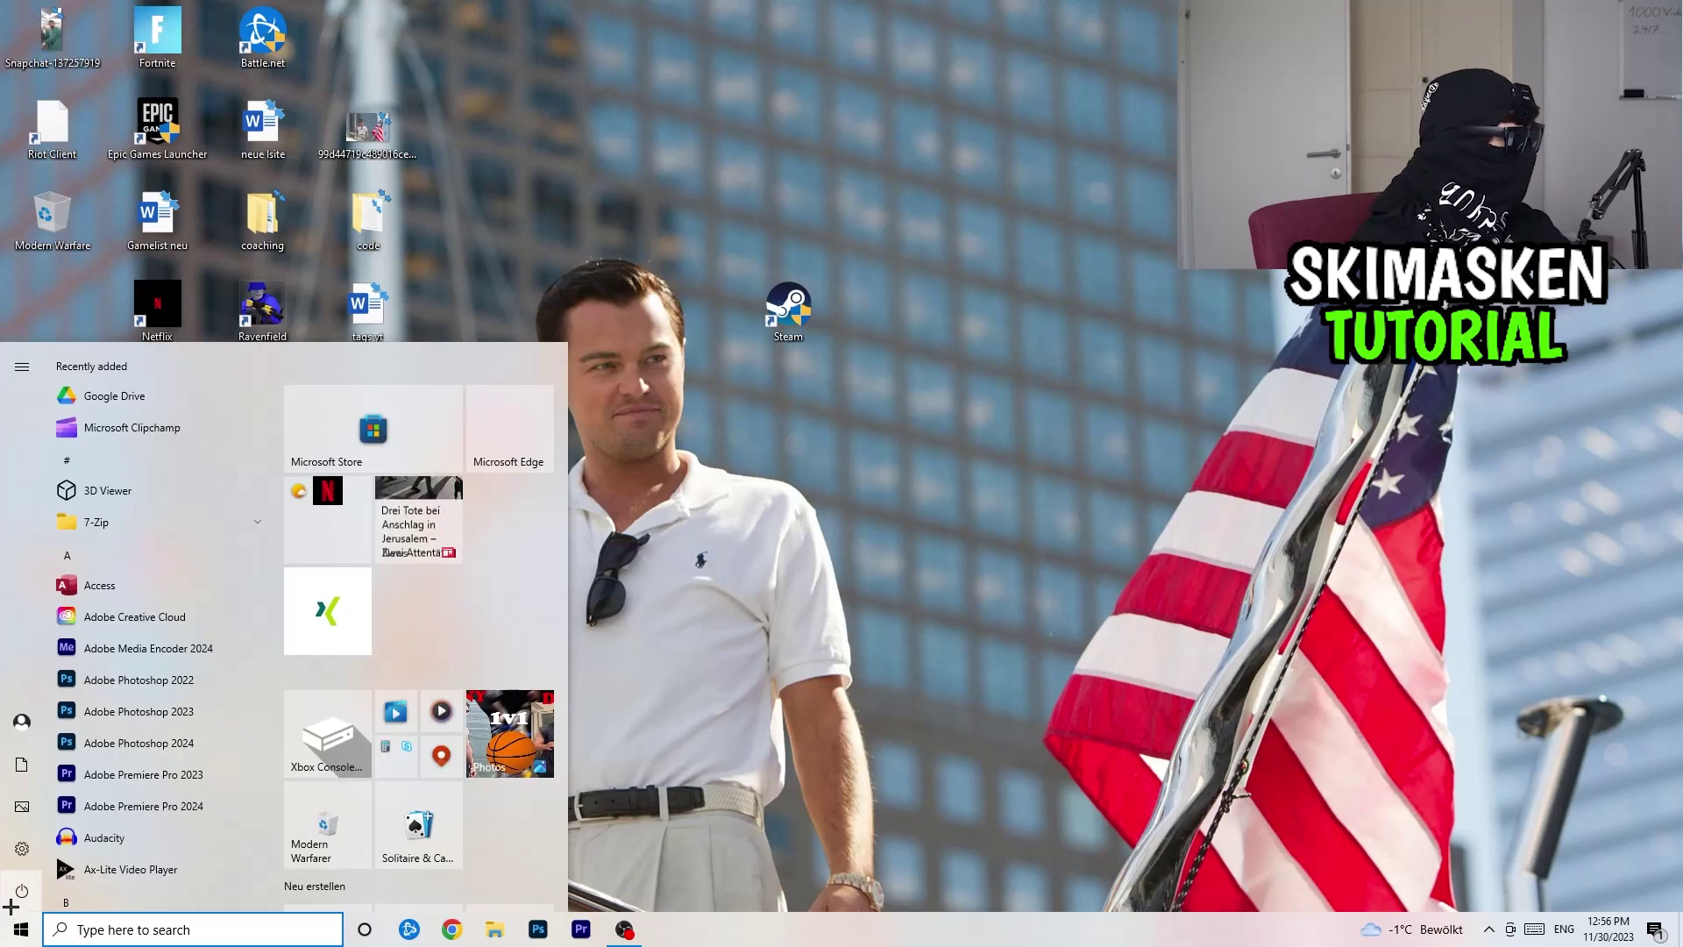
{"action": "left_click", "coordinate": [32, 845]}
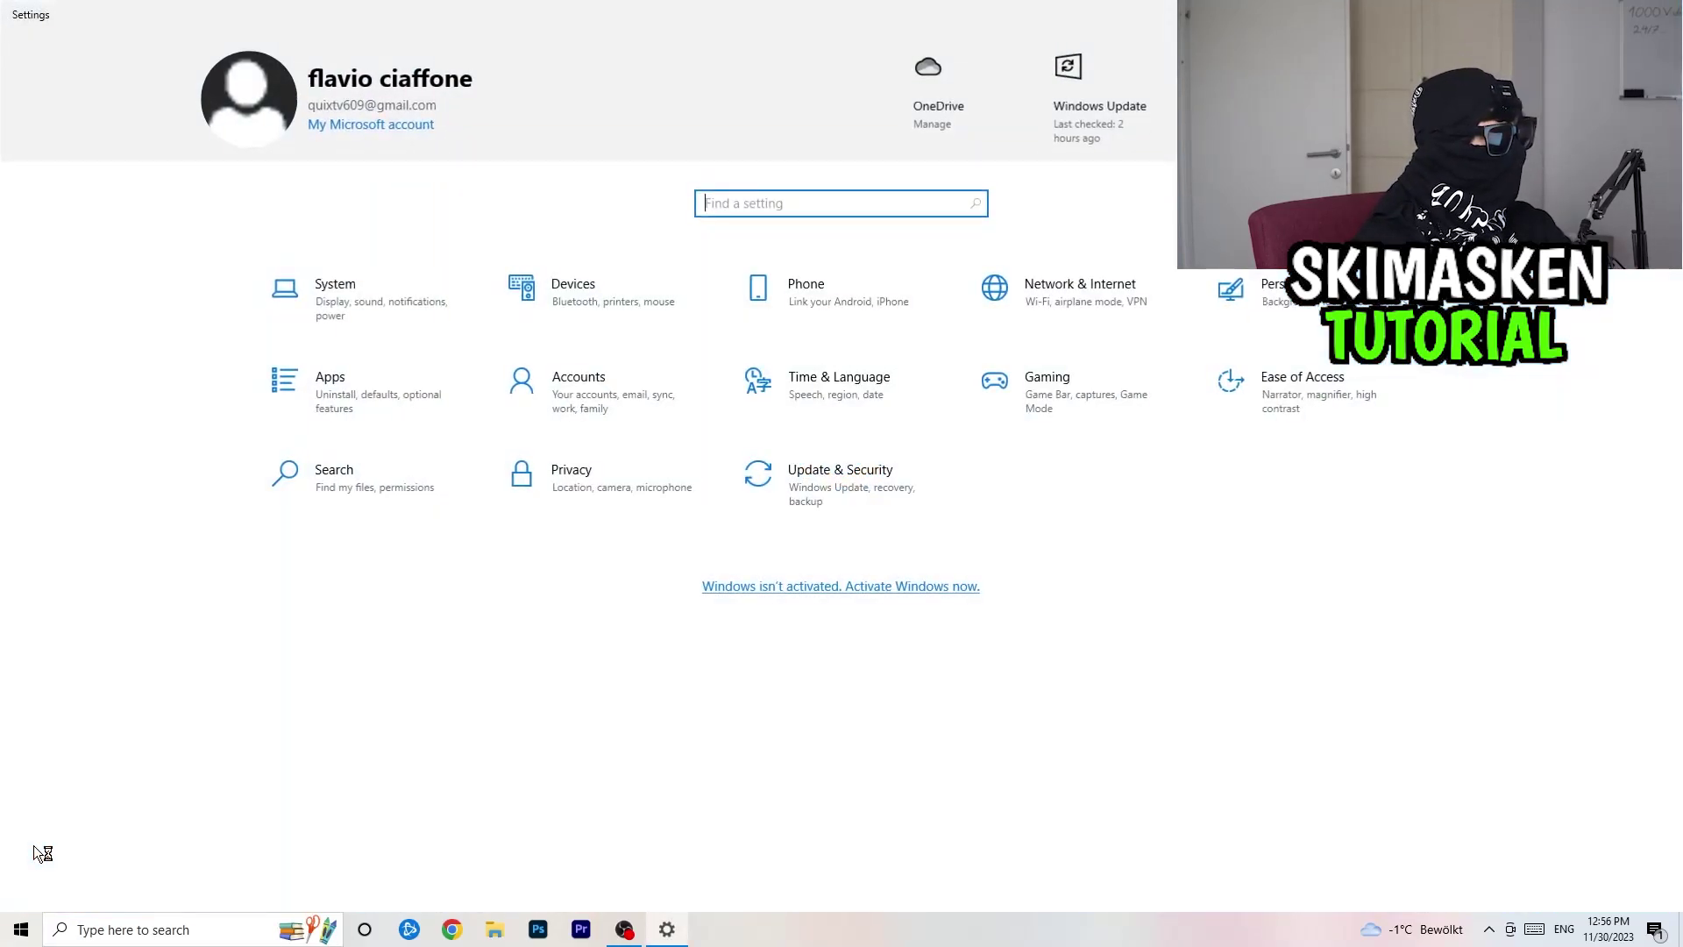
{"action": "left_click", "coordinate": [999, 381]}
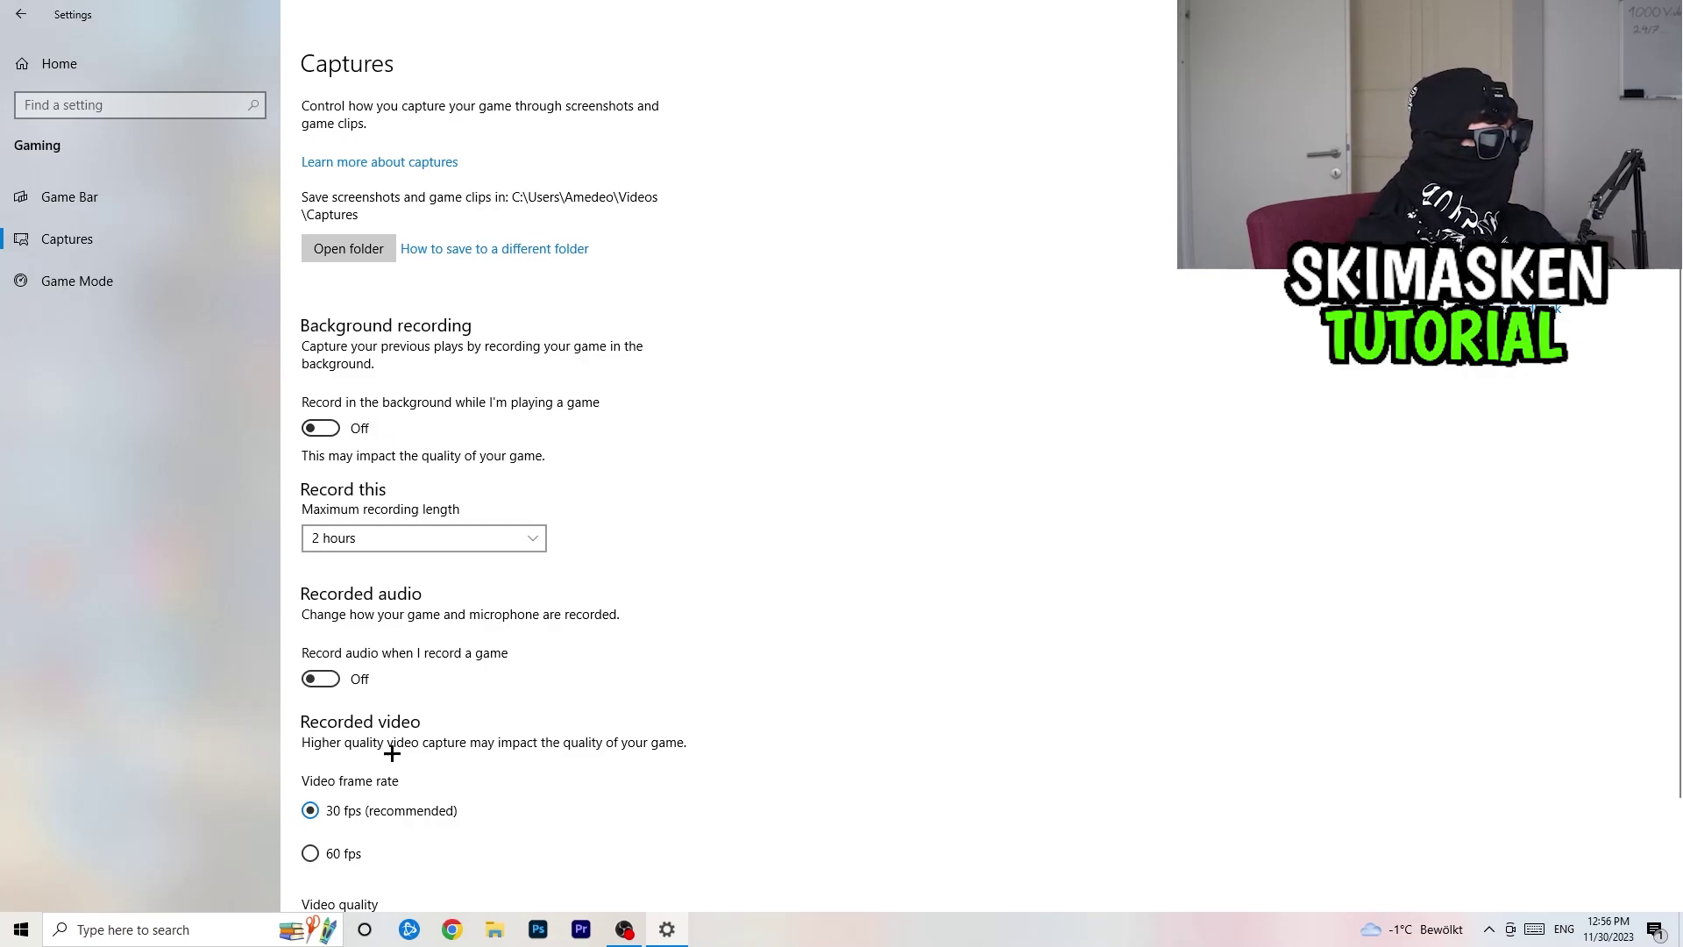
{"action": "scroll", "coordinate": [368, 699], "scroll_direction": "down", "scroll_amount": 2}
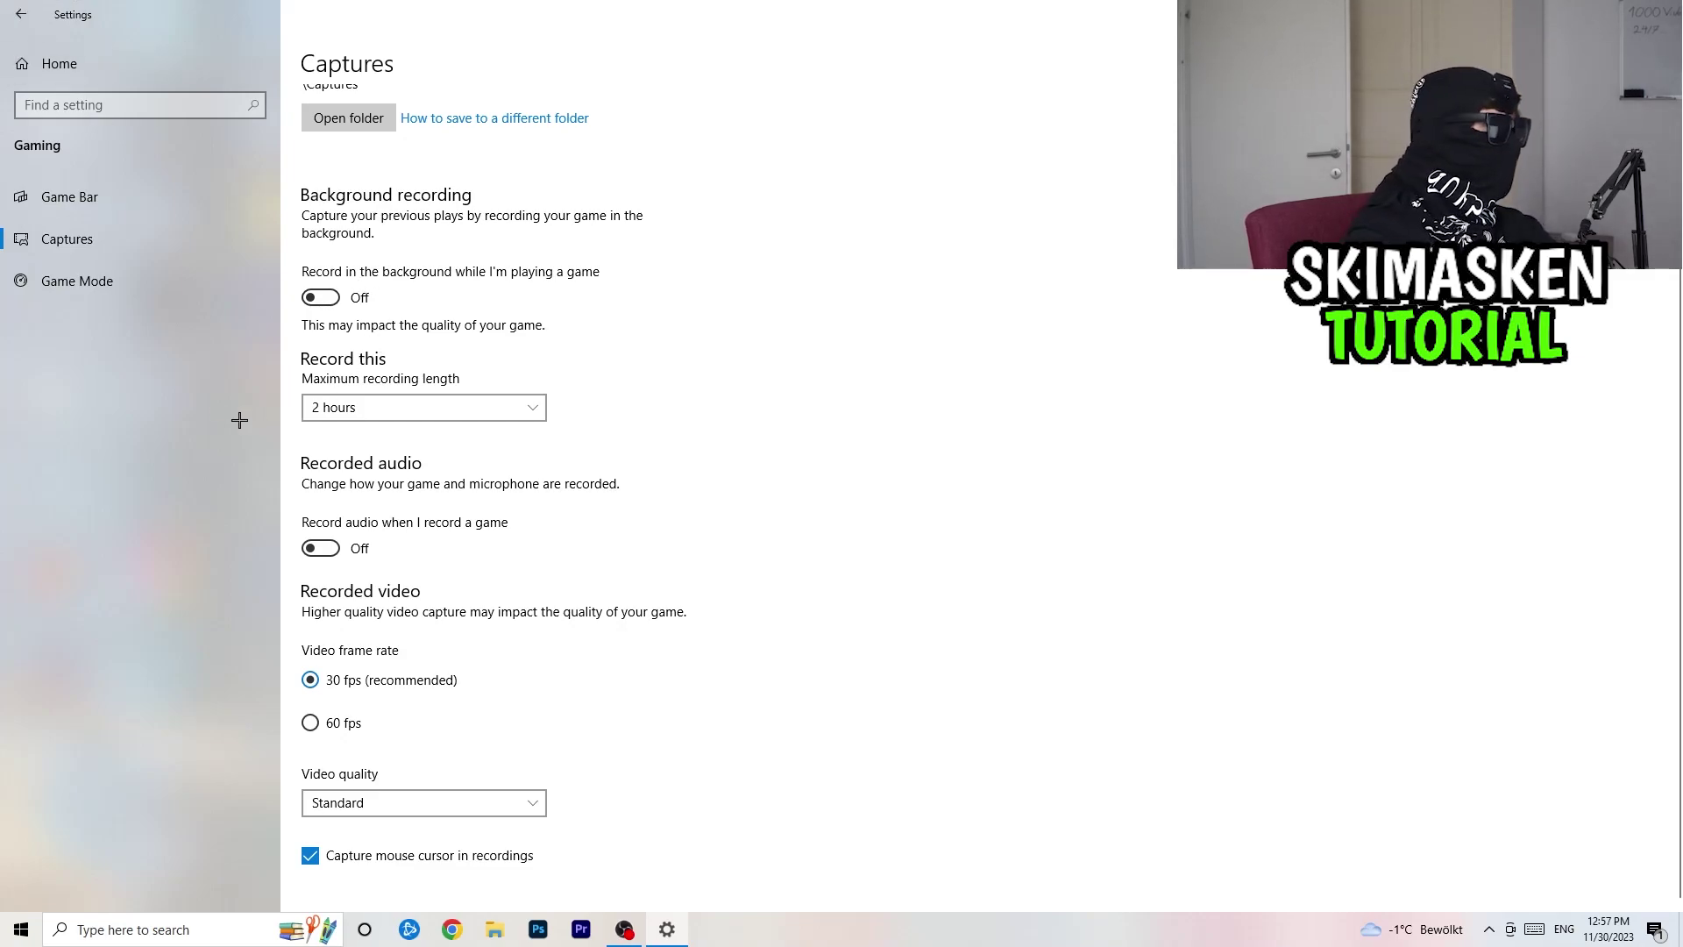
{"action": "left_click", "coordinate": [149, 285]}
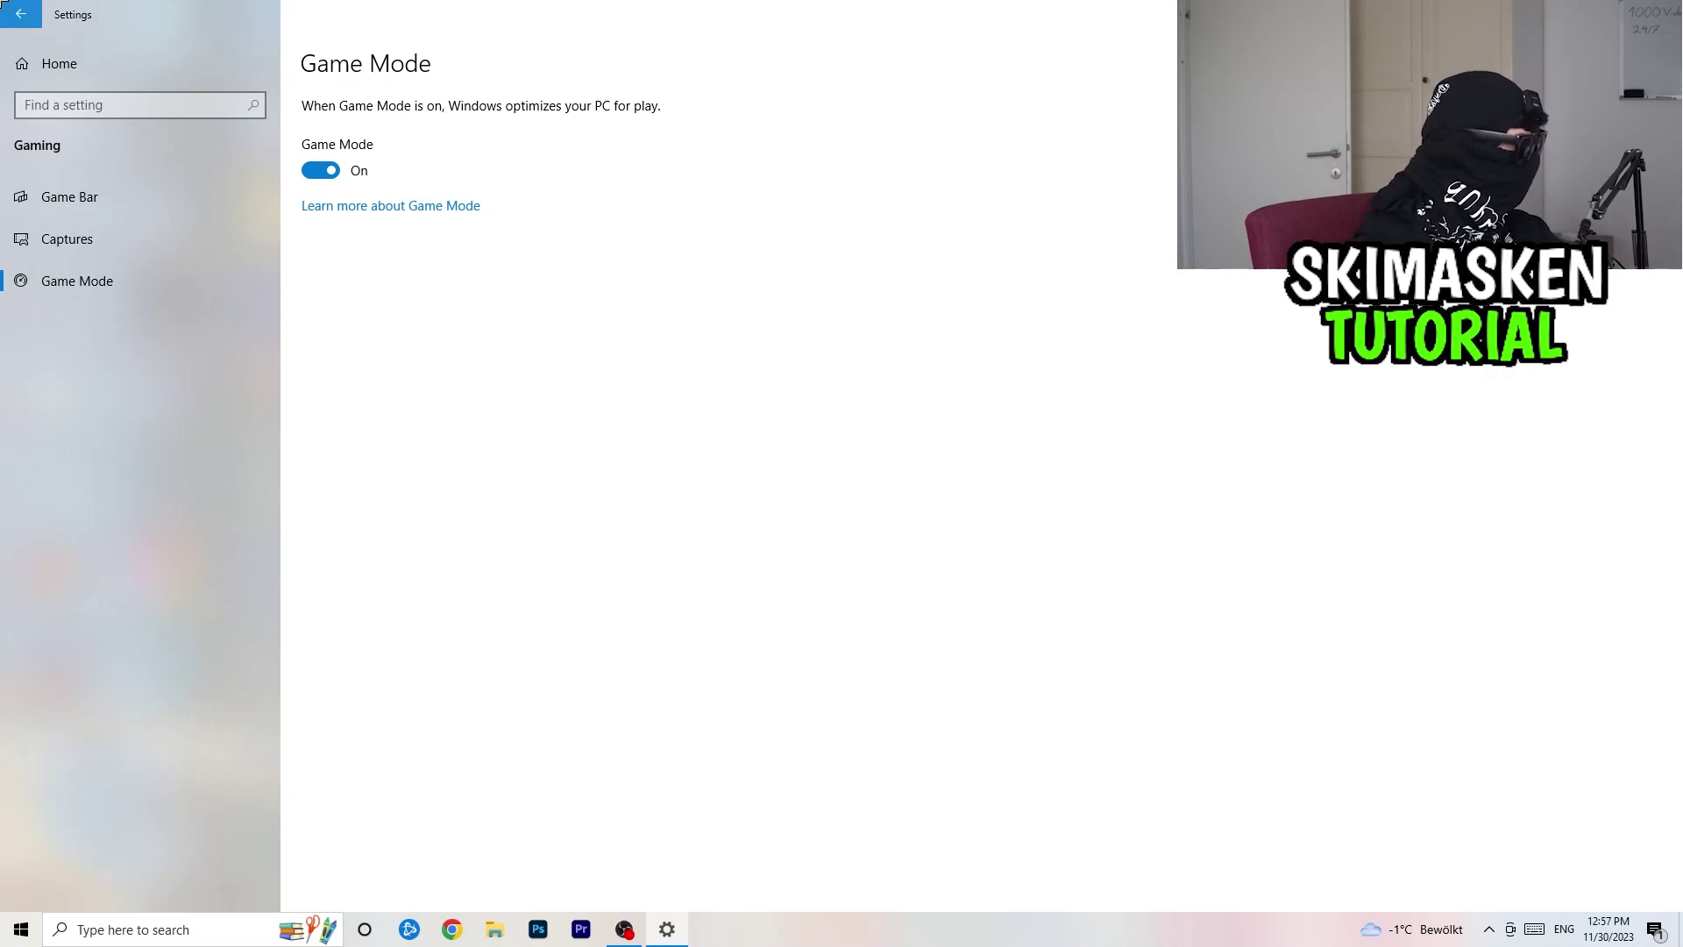
Open the system display settings and review the available scaling and display resolution options.
{"action": "left_click", "coordinate": [5, 7]}
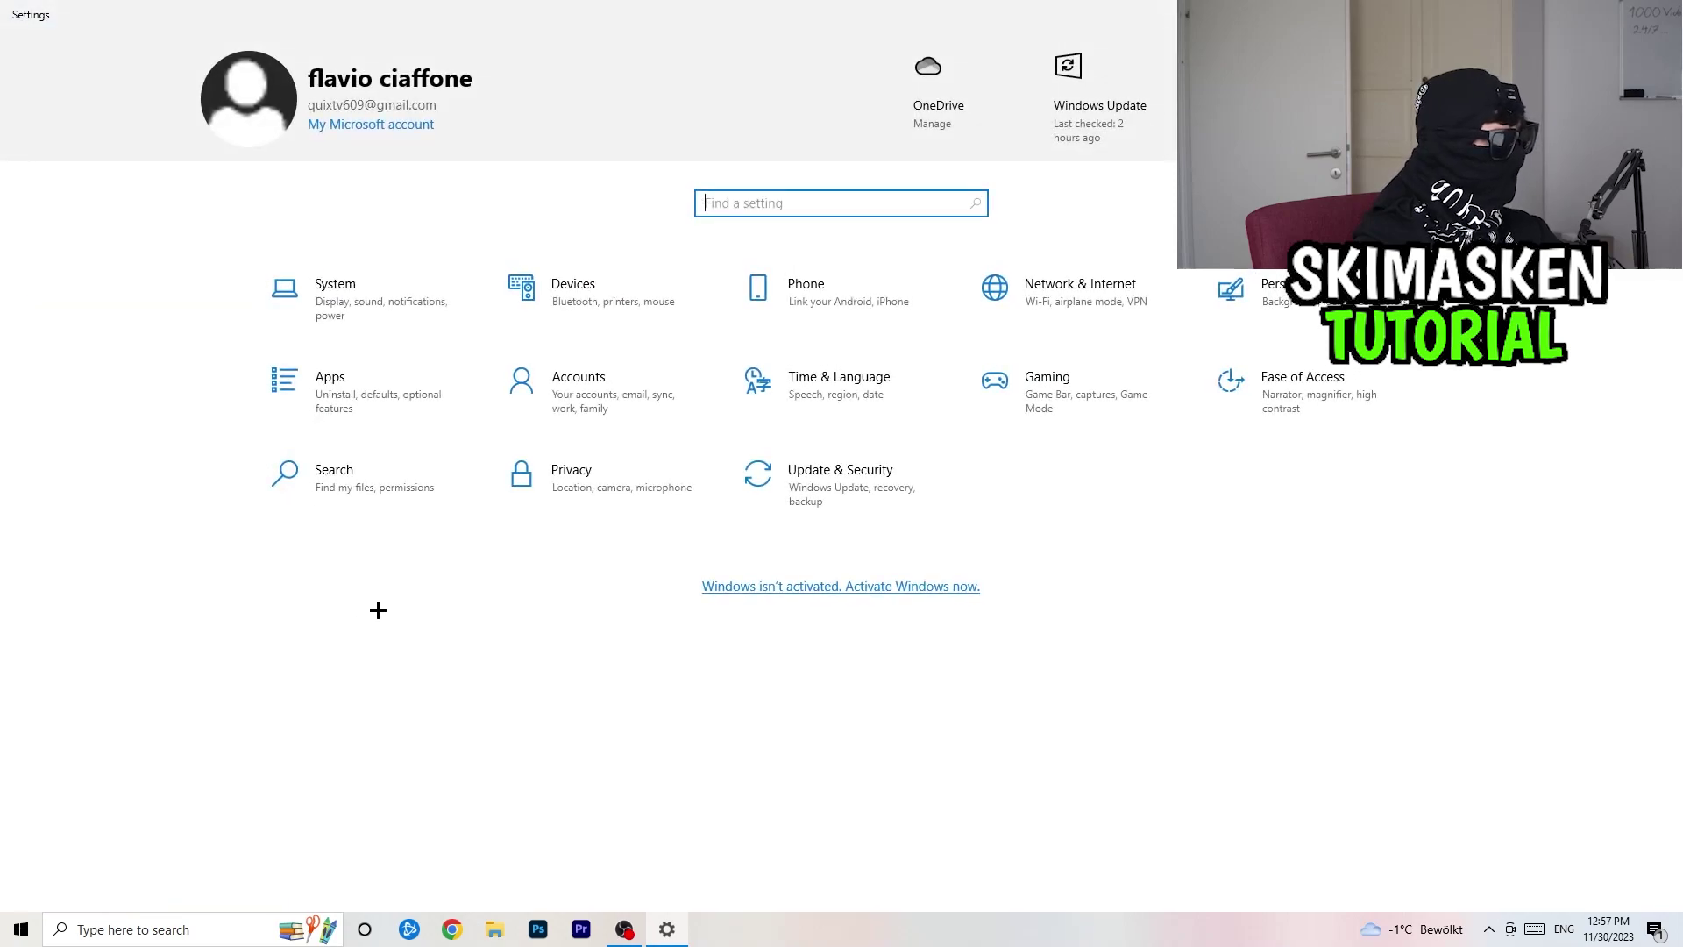
{"action": "left_click", "coordinate": [334, 317]}
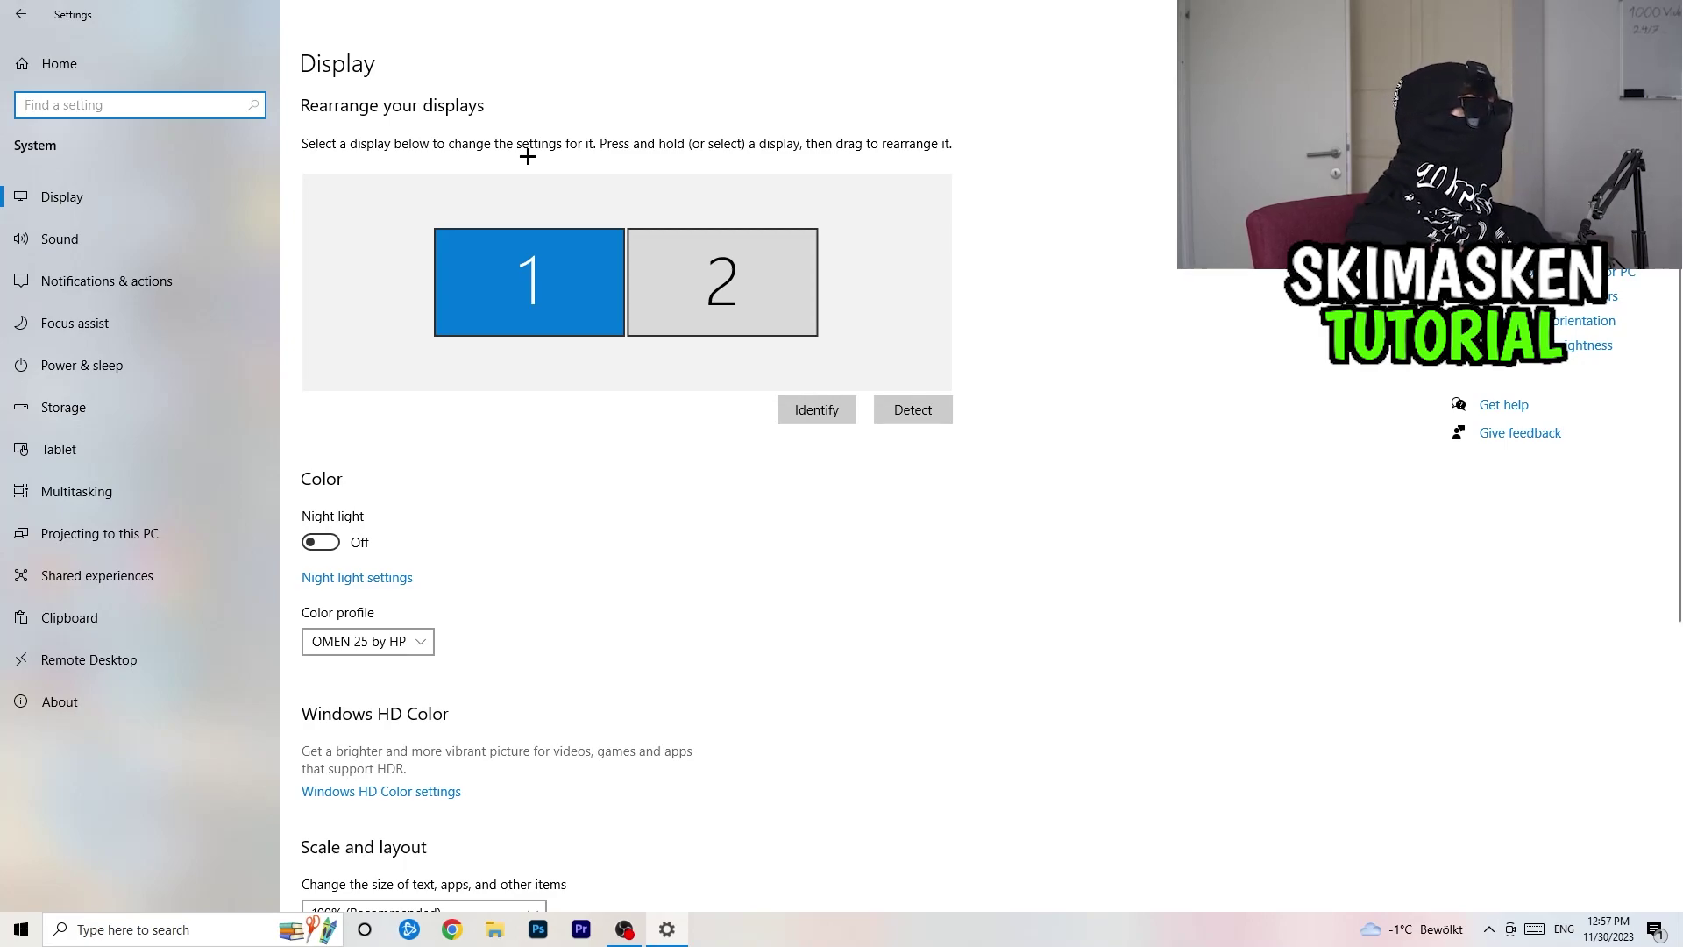
{"action": "scroll", "coordinate": [666, 254], "scroll_direction": "down", "scroll_amount": 5}
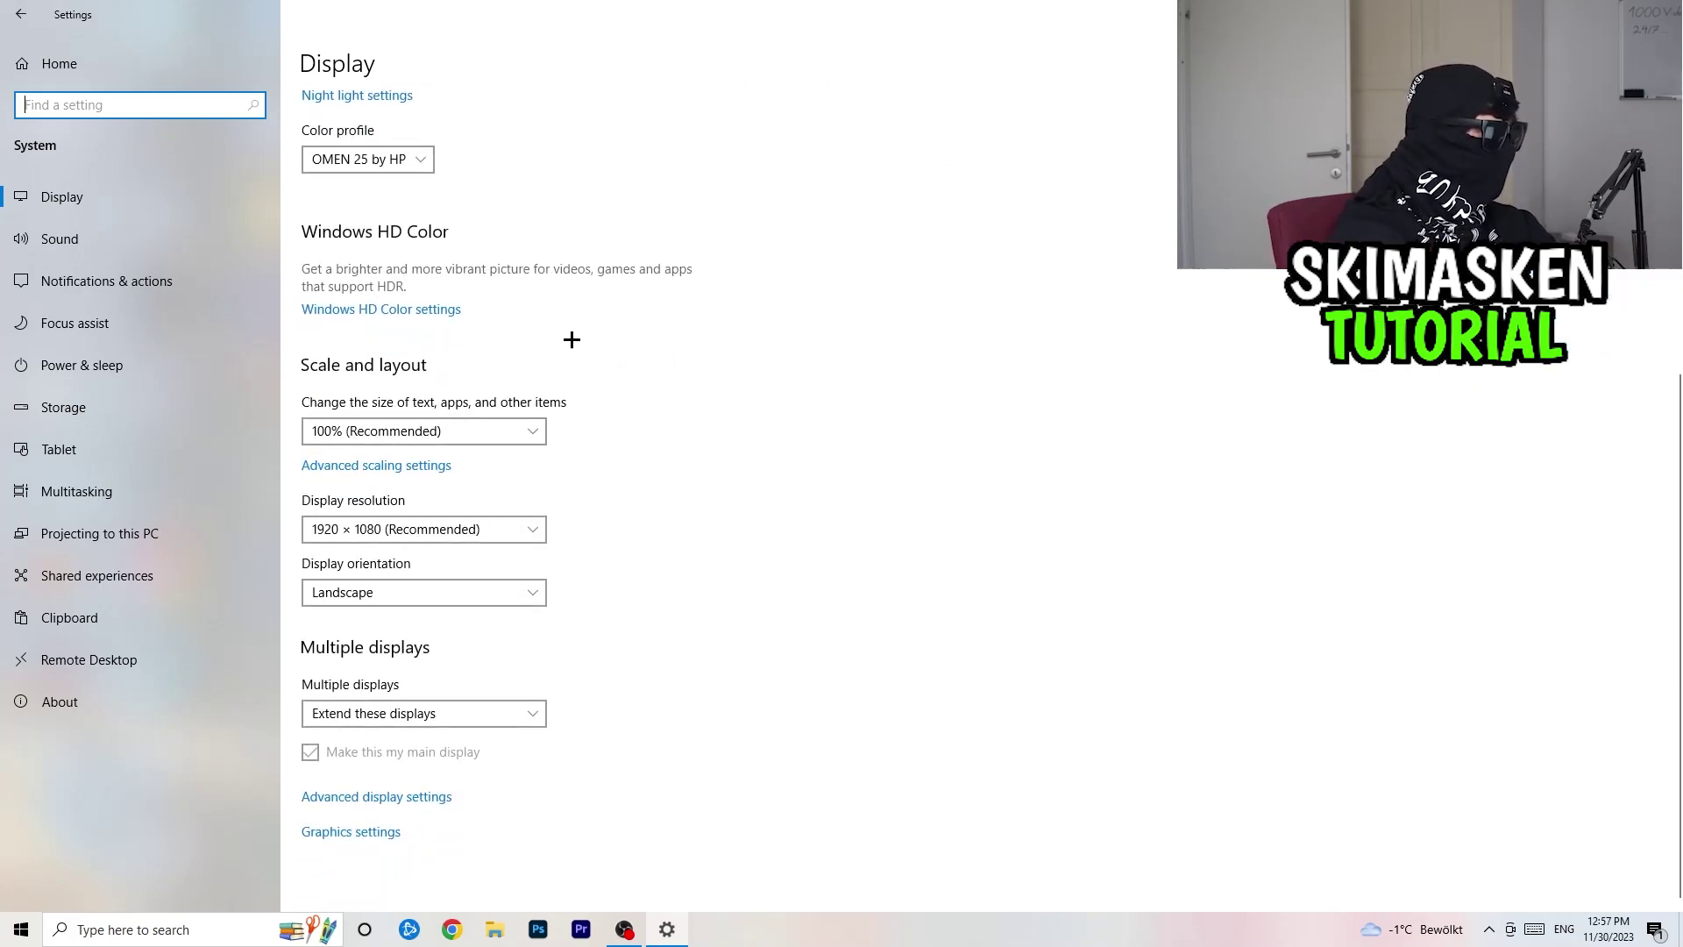
{"action": "left_click", "coordinate": [482, 436]}
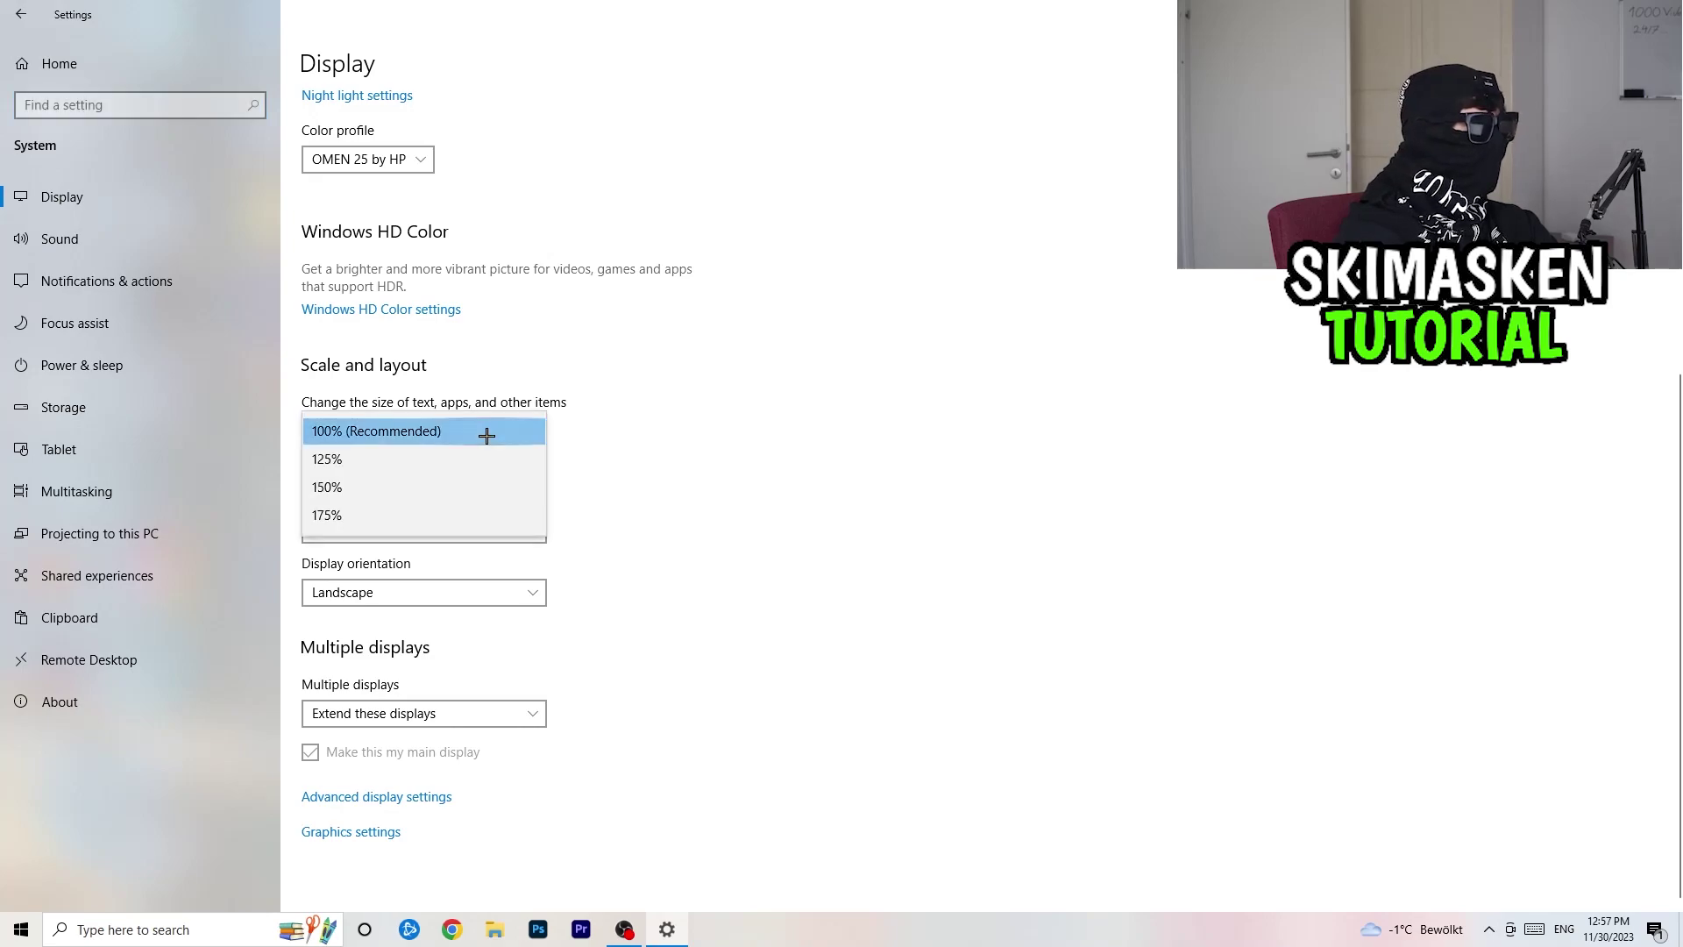
{"action": "left_click", "coordinate": [1149, 669]}
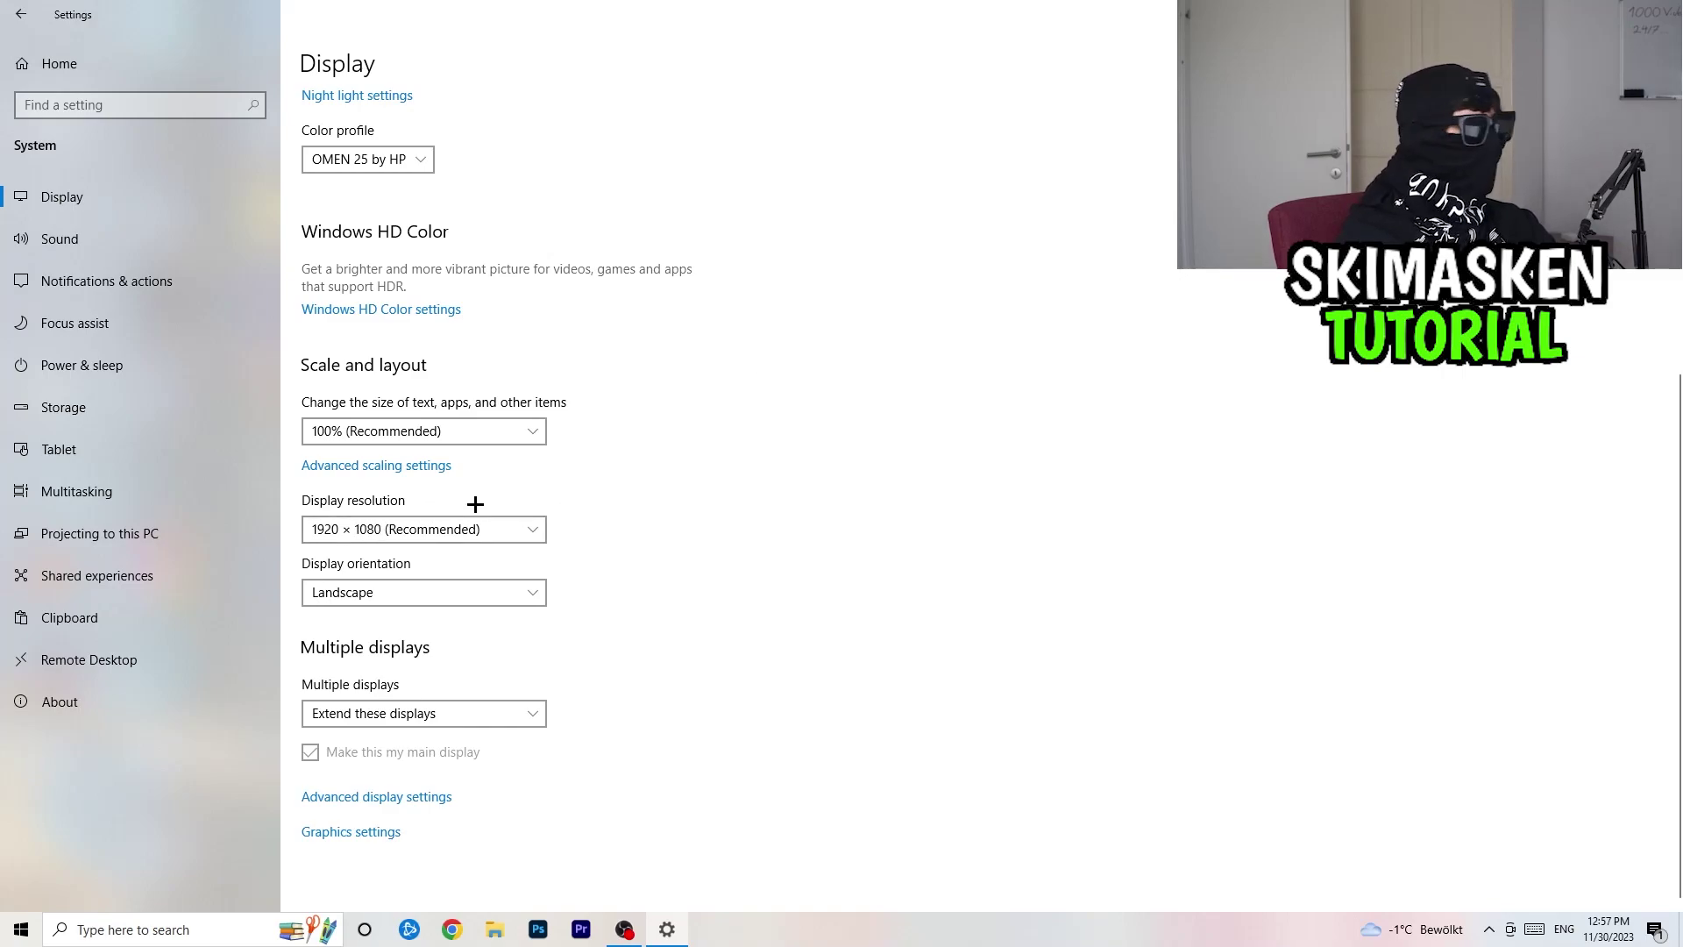
{"action": "left_click", "coordinate": [474, 530]}
{"action": "left_click", "coordinate": [813, 439]}
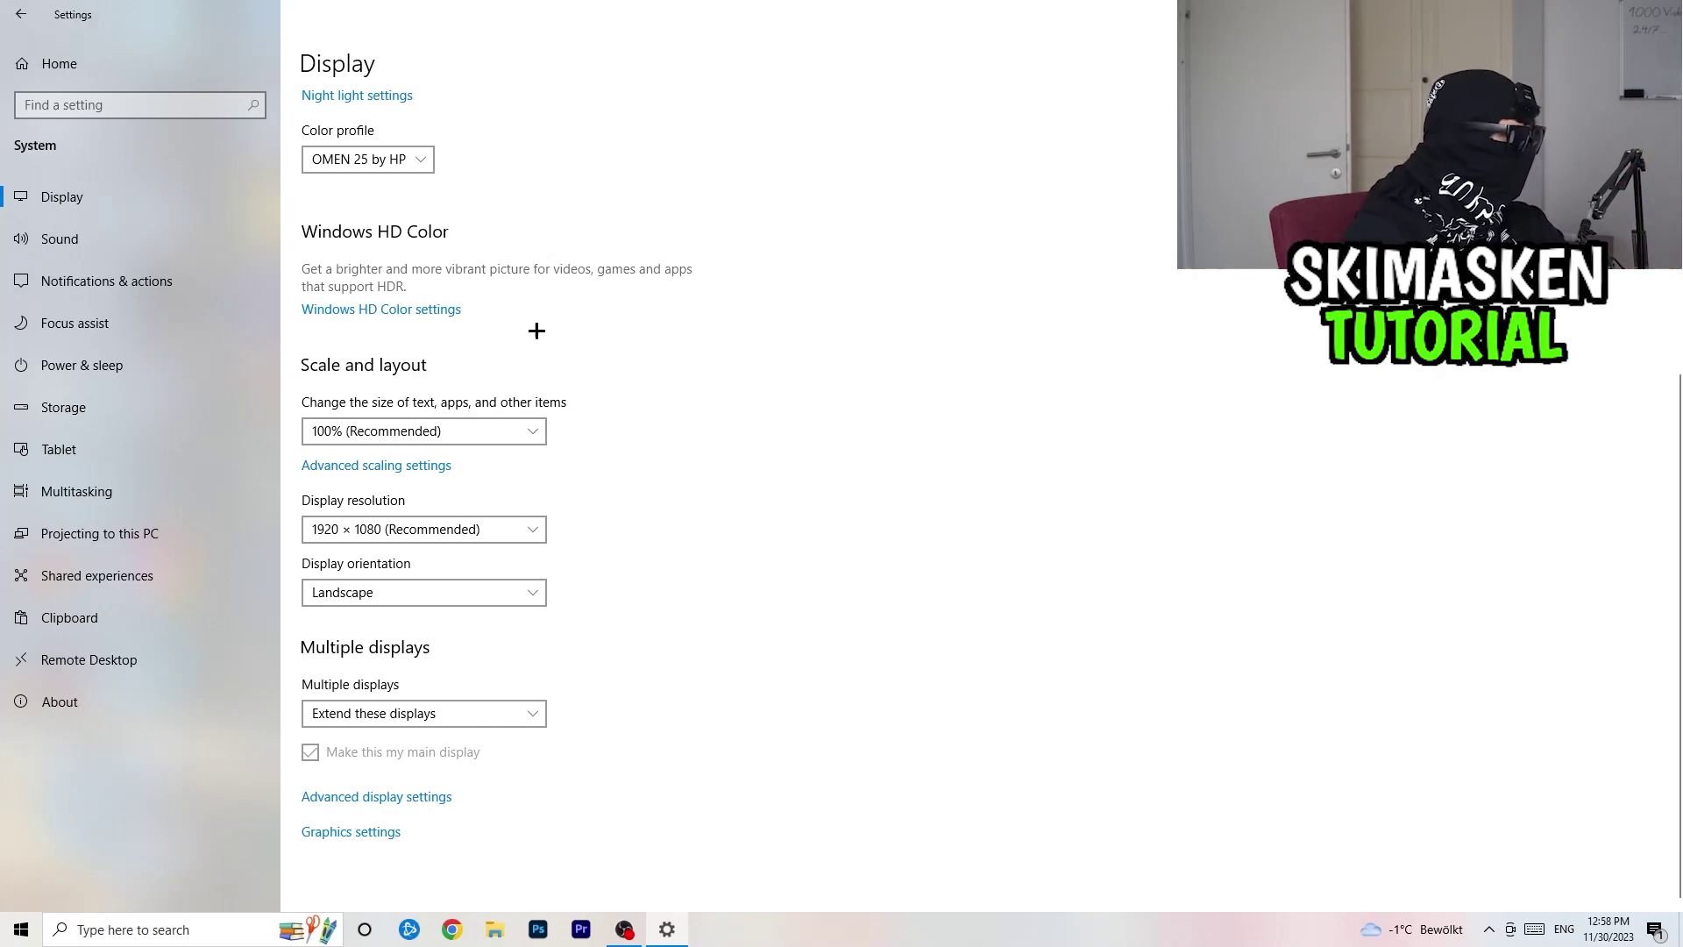
Open the additional power options from the Power & sleep settings and review the preferred and additional power plans.
{"action": "left_click", "coordinate": [98, 365]}
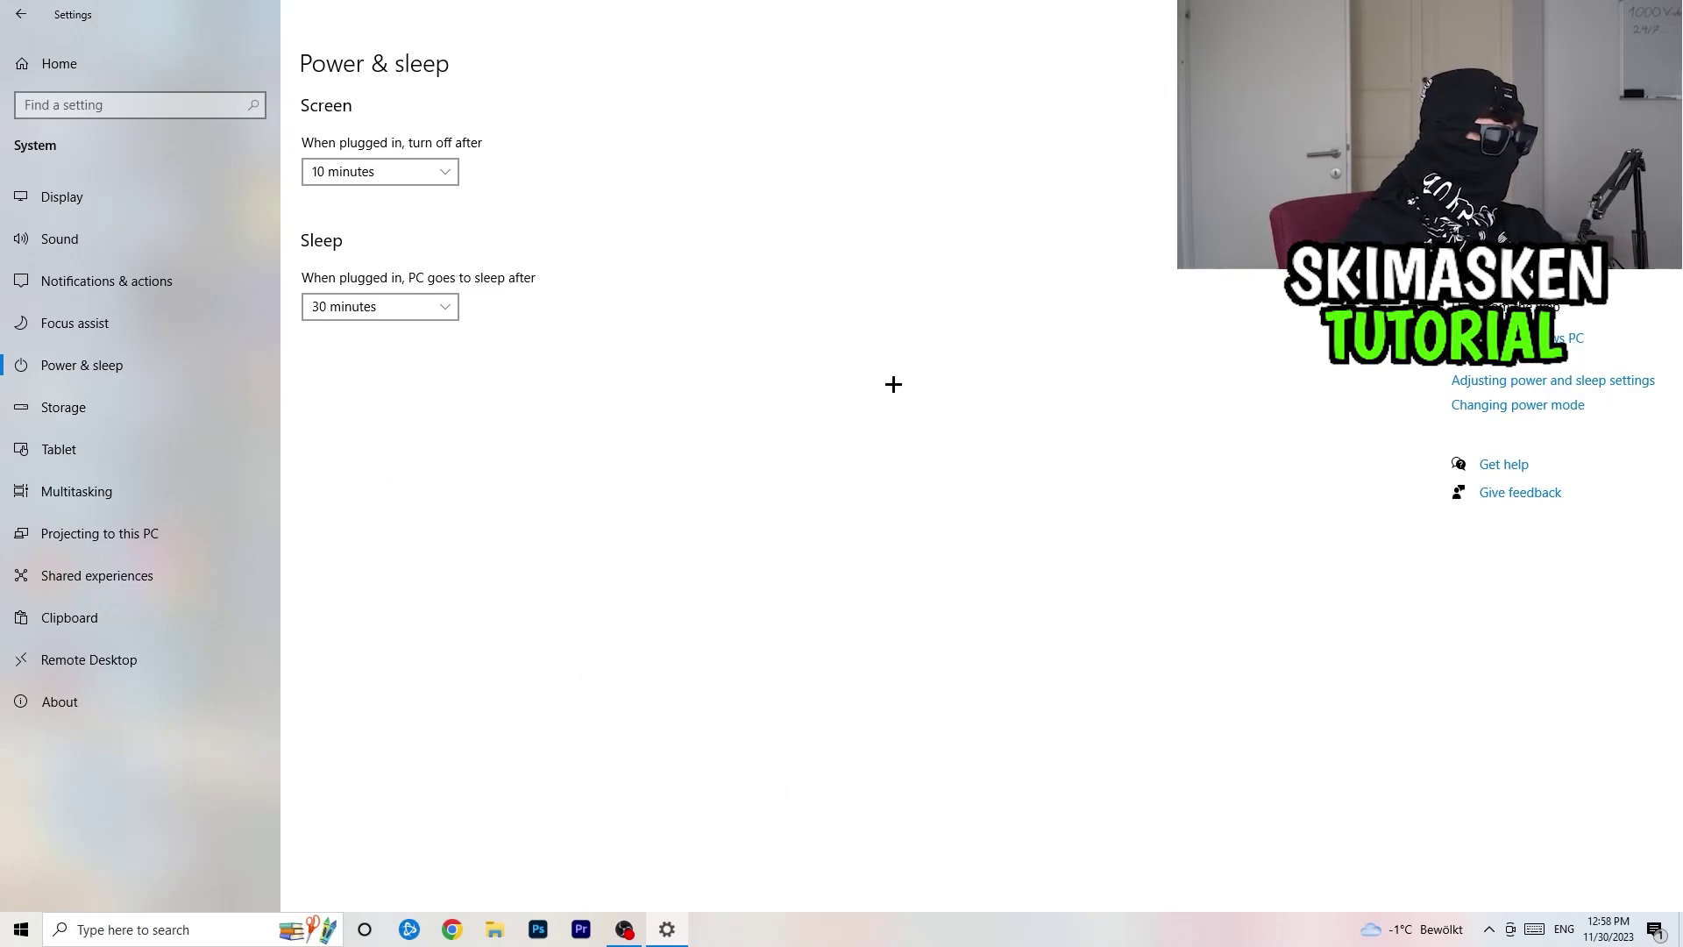
{"action": "left_click", "coordinate": [1525, 263]}
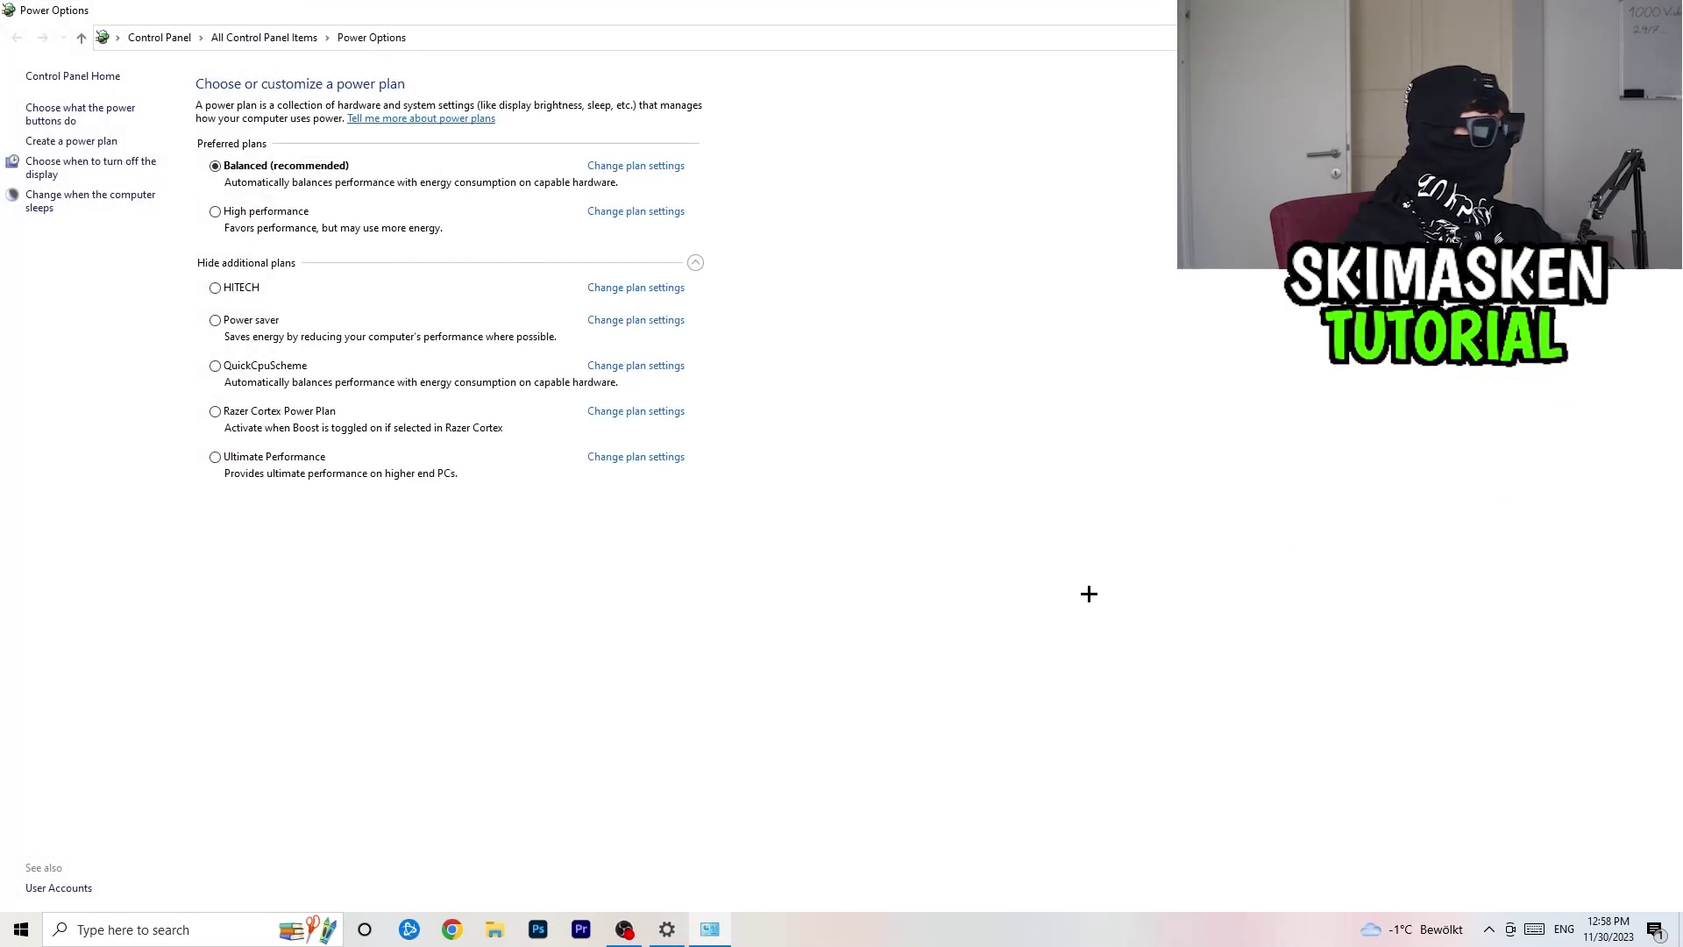
{"action": "left_click", "coordinate": [695, 264]}
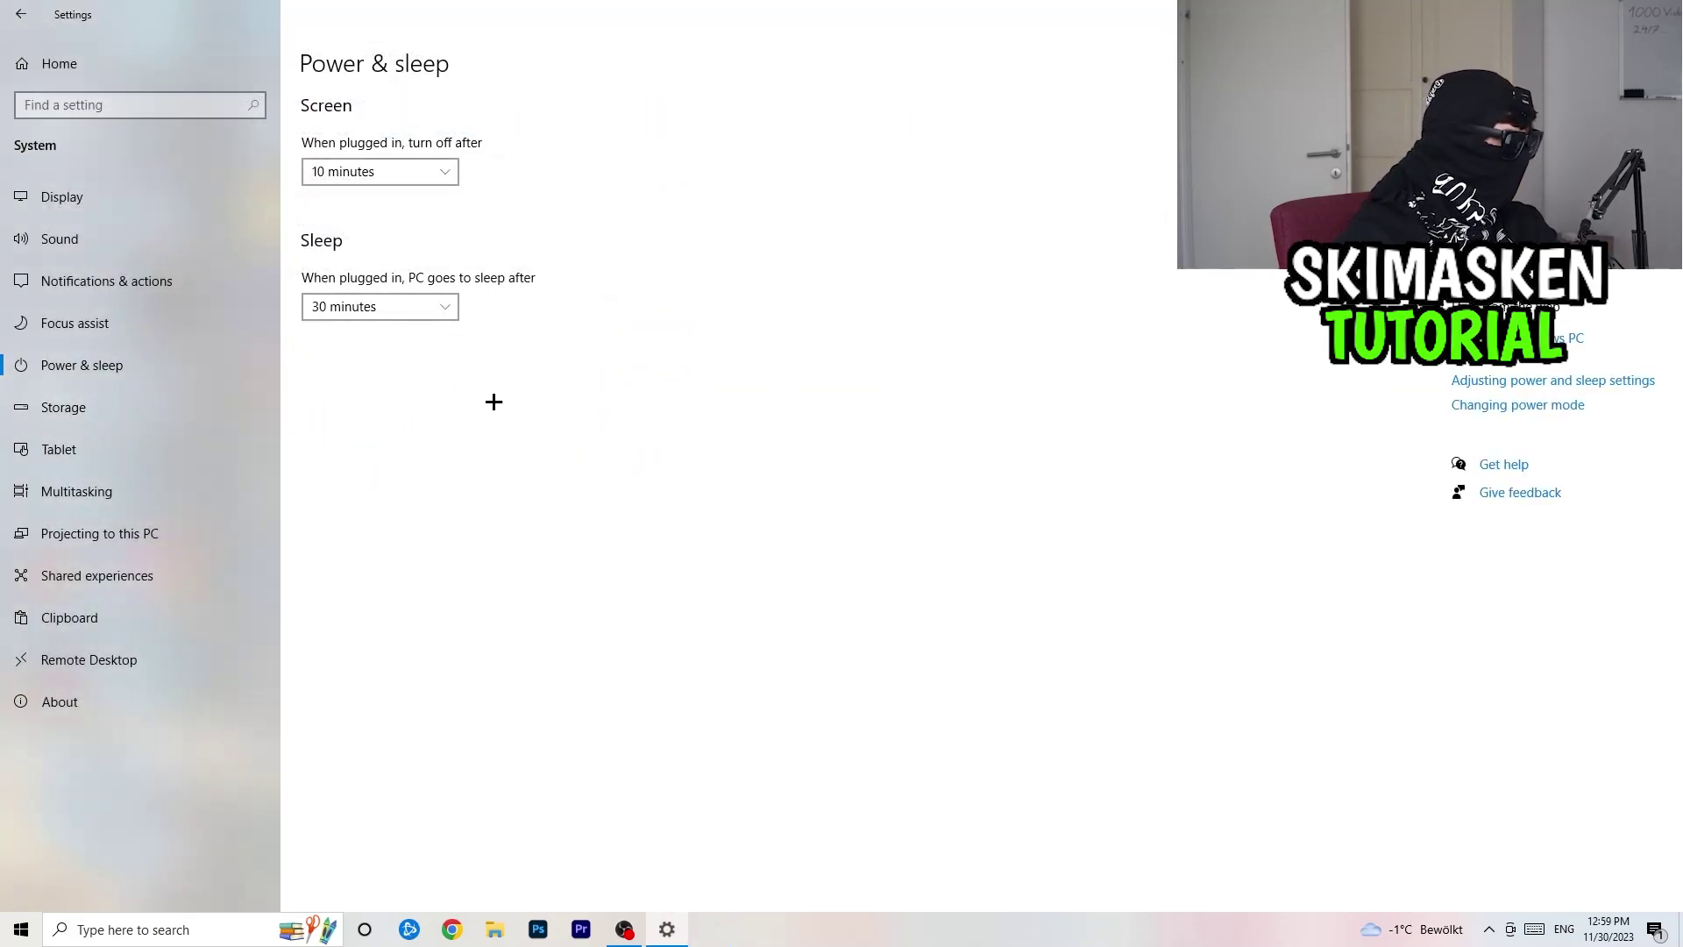
Open the Storage Sense configuration from the system storage settings and review its schedule, temporary files and recycle bin options.
{"action": "left_click", "coordinate": [199, 405]}
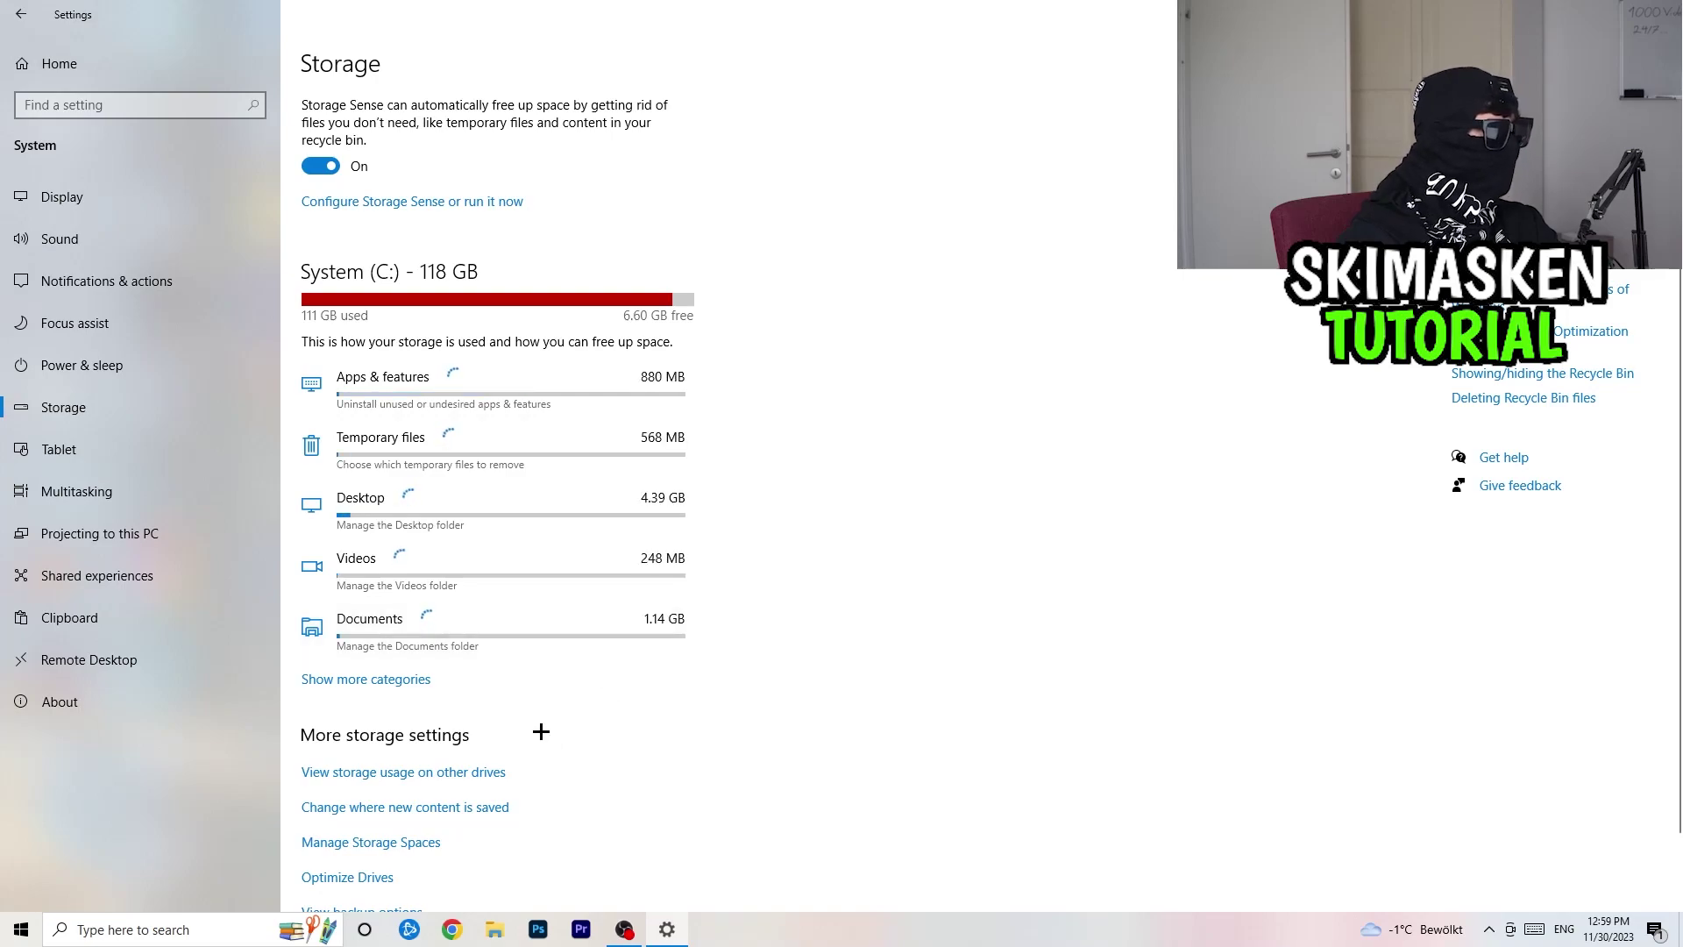
{"action": "left_click", "coordinate": [432, 202]}
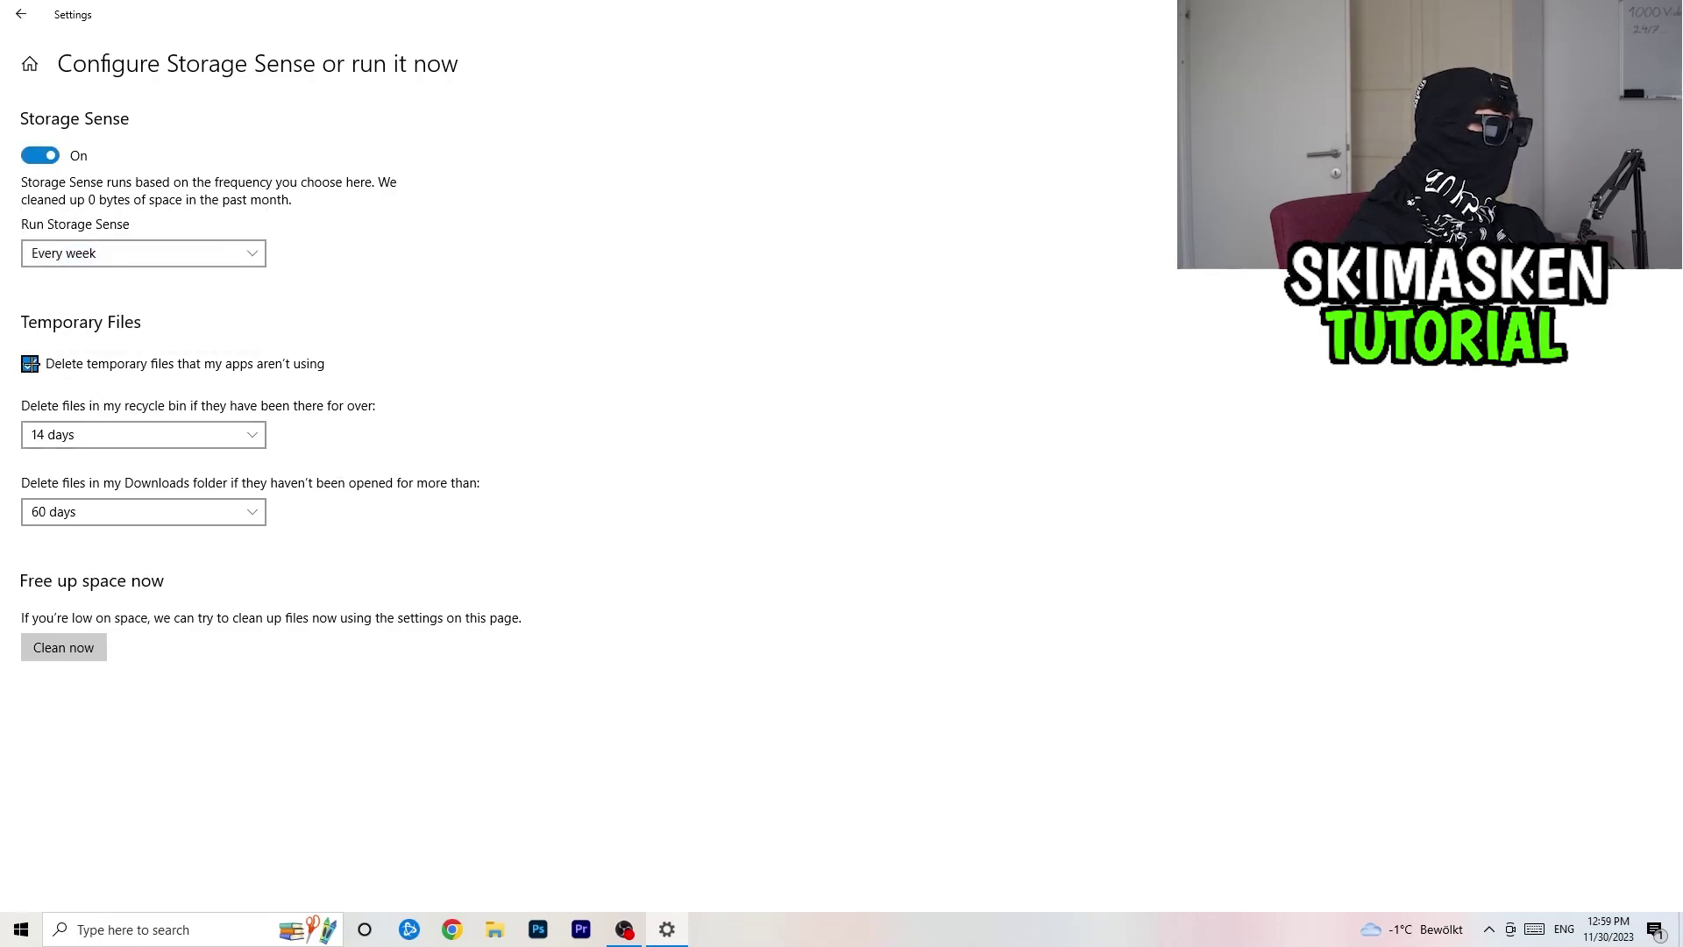
{"action": "left_click", "coordinate": [153, 436]}
{"action": "left_click", "coordinate": [153, 436]}
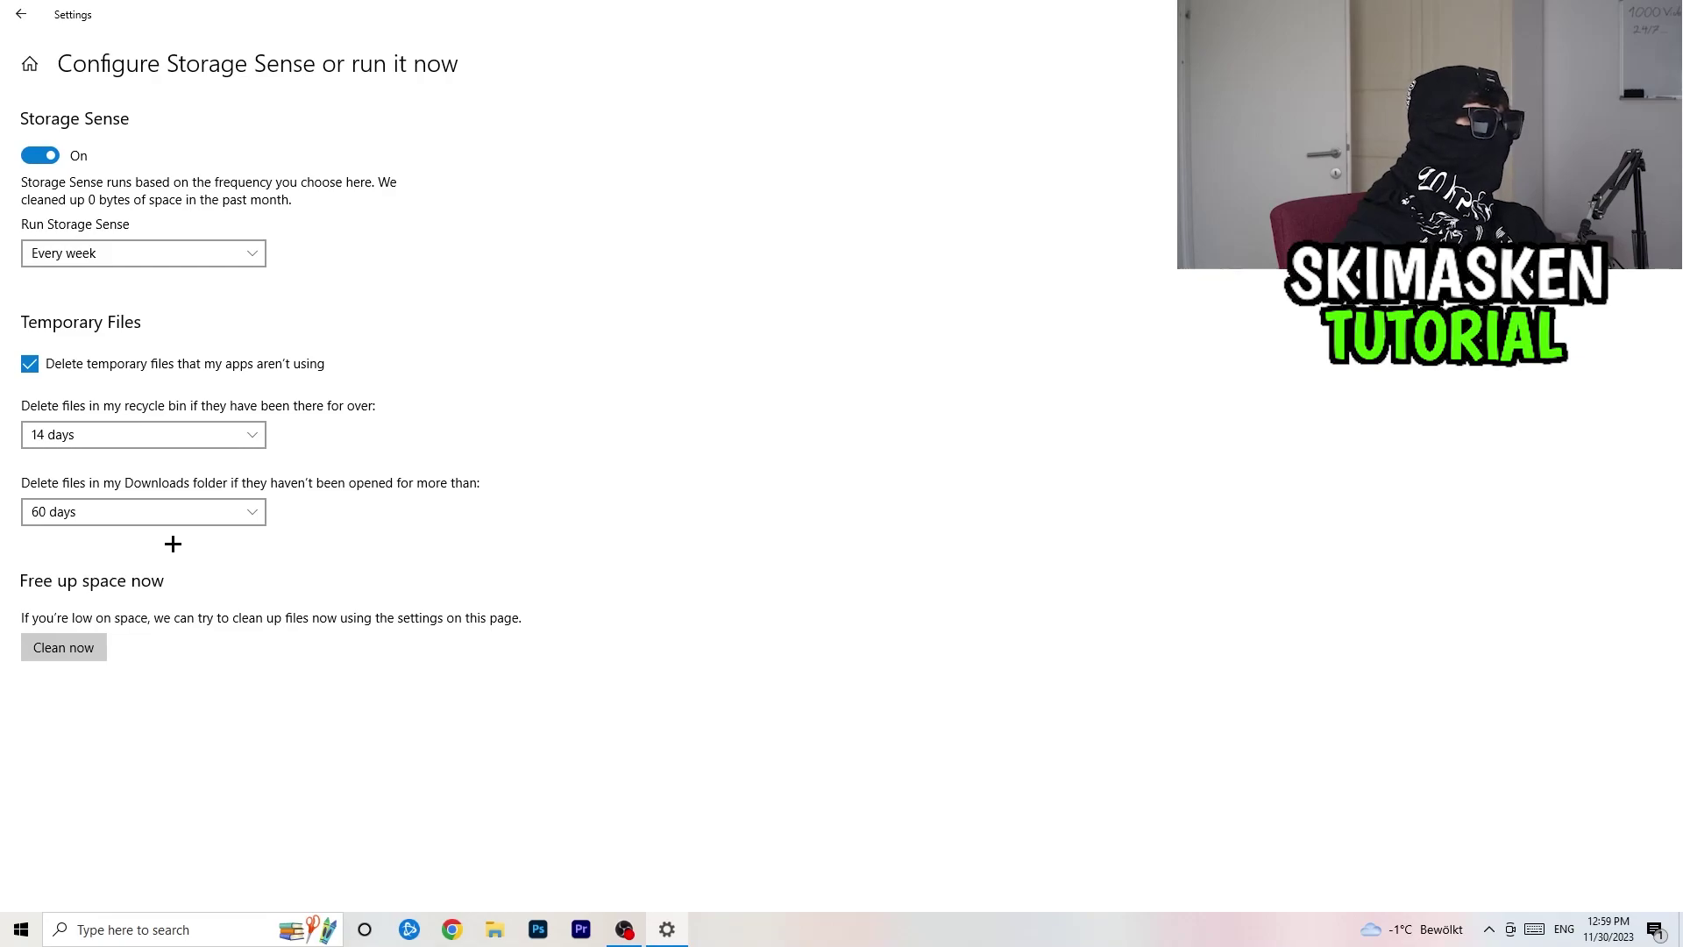
Return to the Settings home, open Update & Security to review the Windows Update page, and close Settings.
{"action": "left_click", "coordinate": [22, 21]}
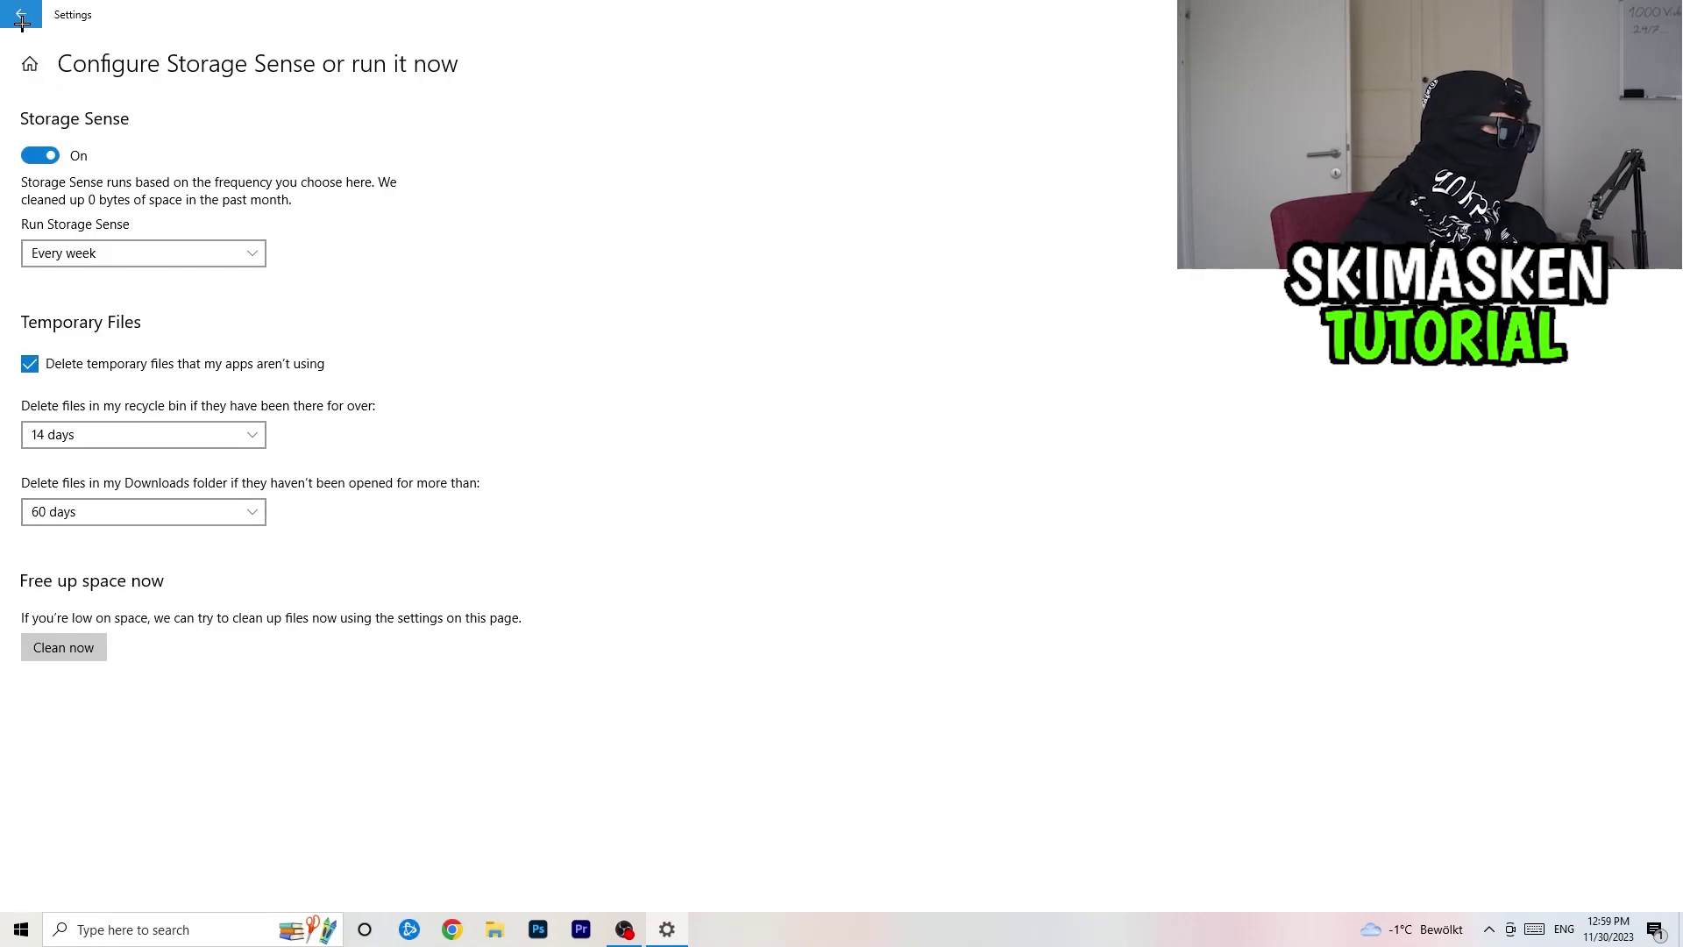
{"action": "left_click", "coordinate": [22, 22]}
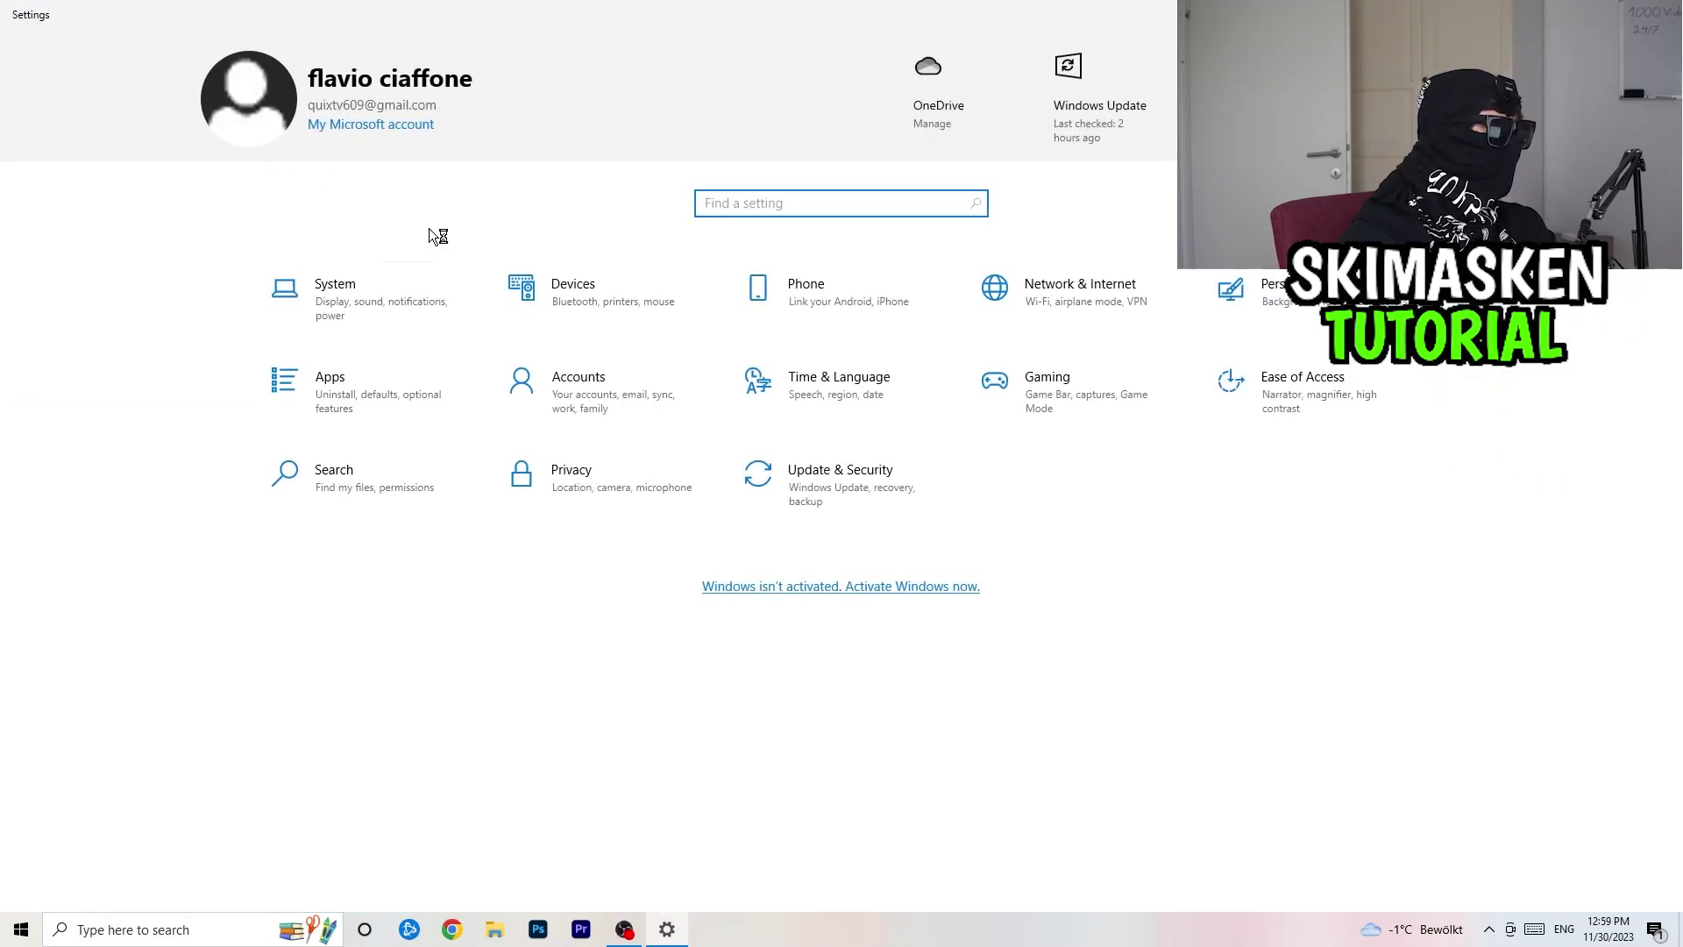
{"action": "left_click", "coordinate": [836, 473]}
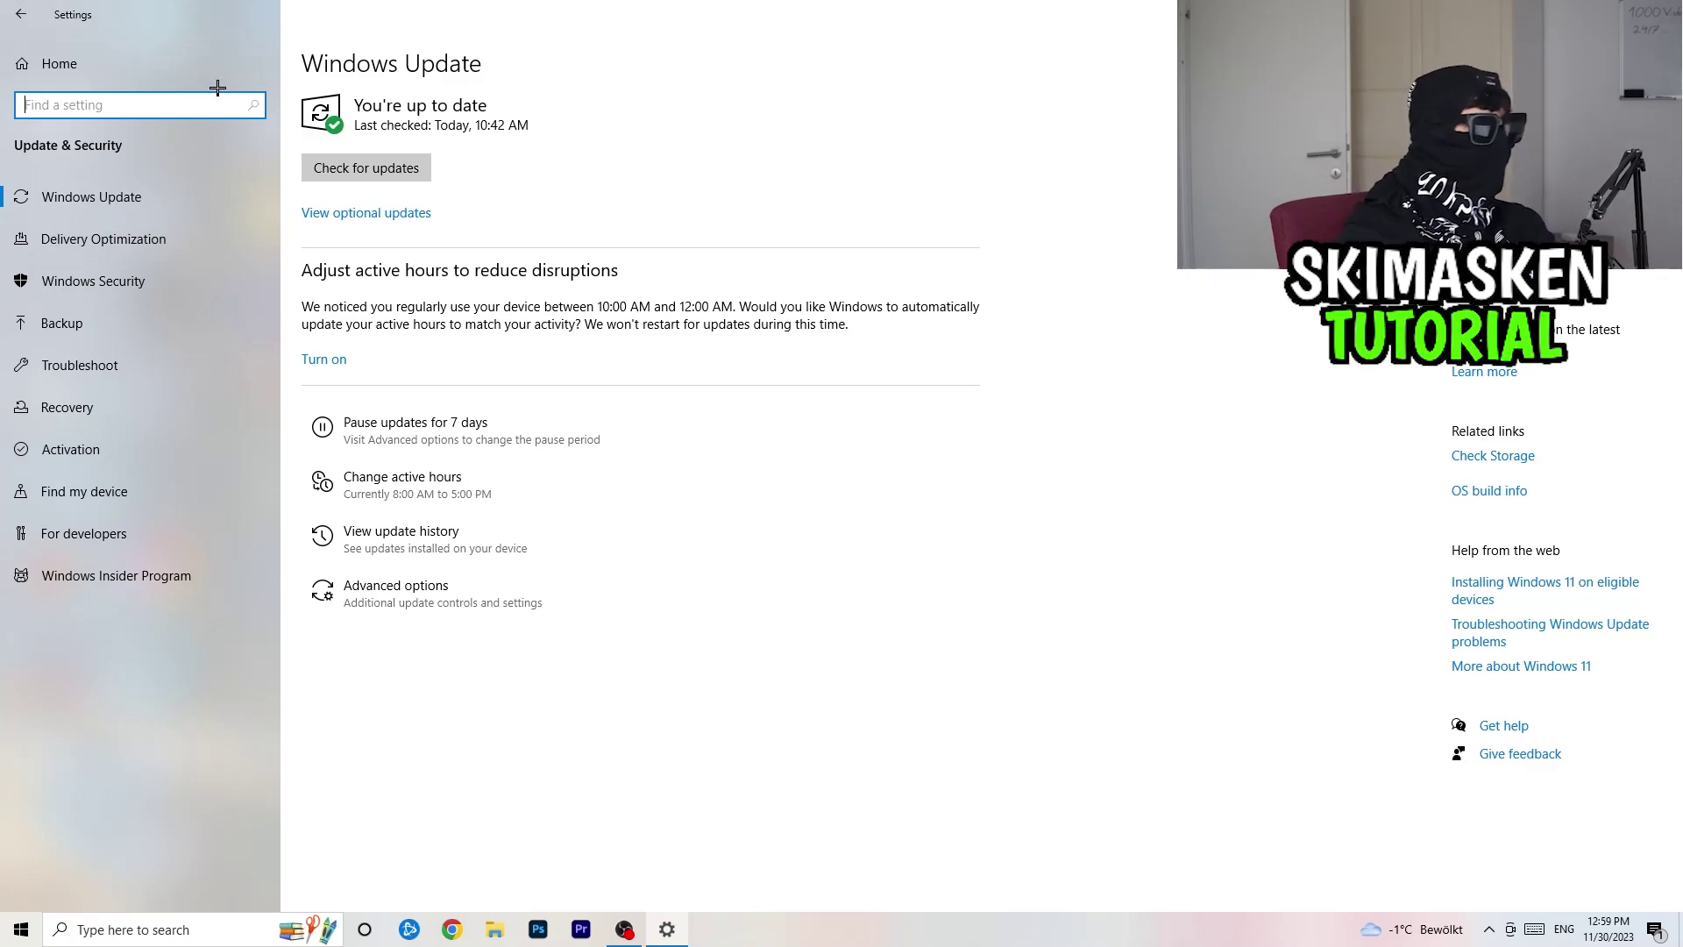
{"action": "left_click", "coordinate": [1675, 13]}
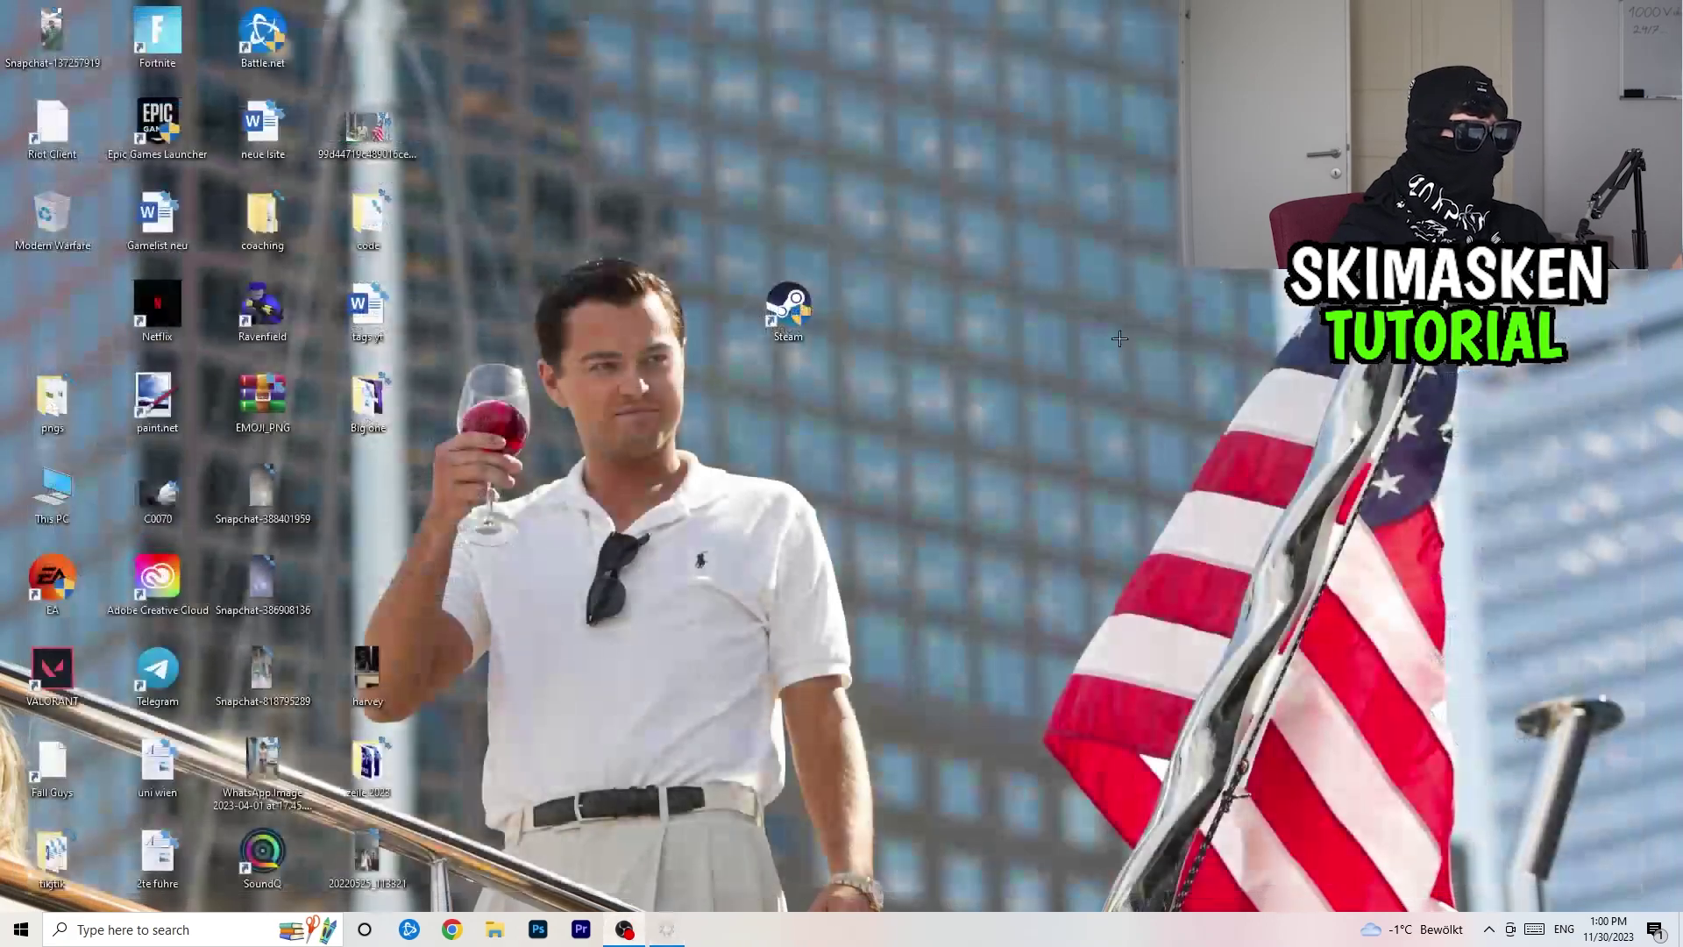